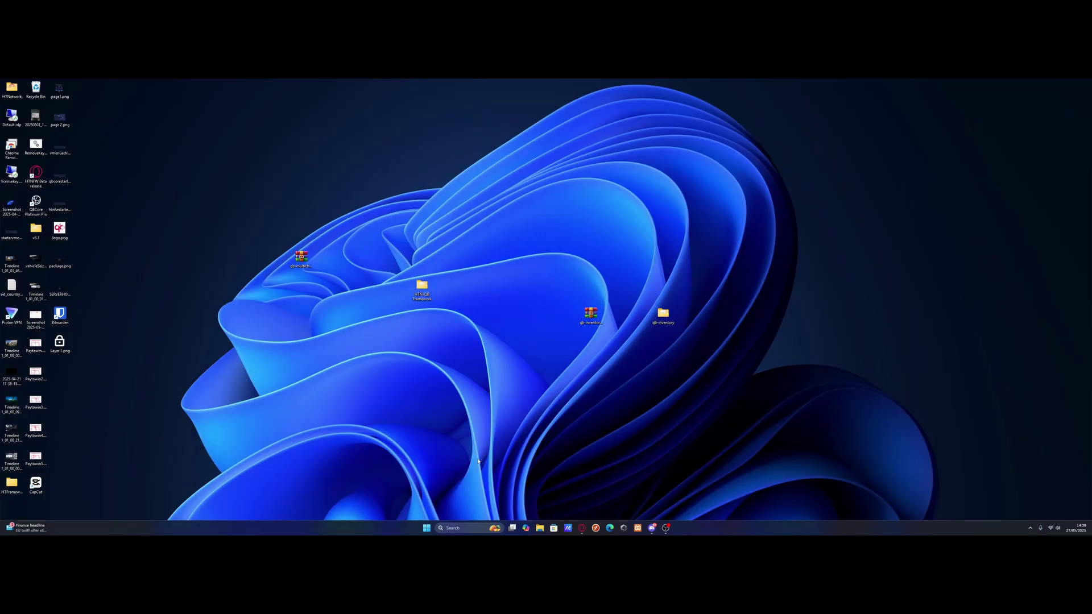
# - Open Windows Defender Firewall with Advanced Security and place its window in the middle of the desktop
pyautogui.click(450, 528)
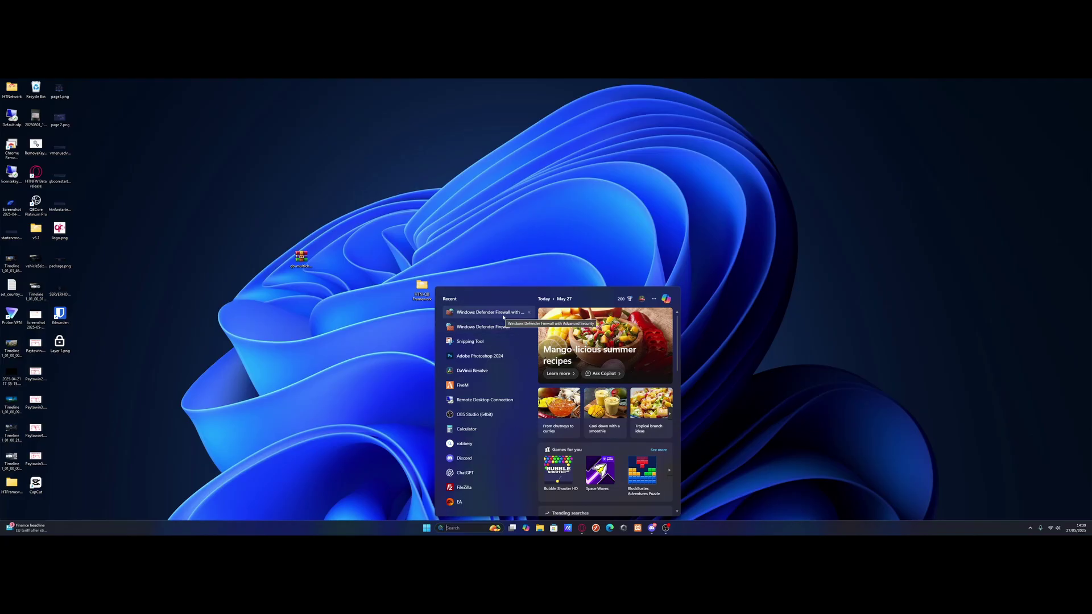
pyautogui.write('fir')
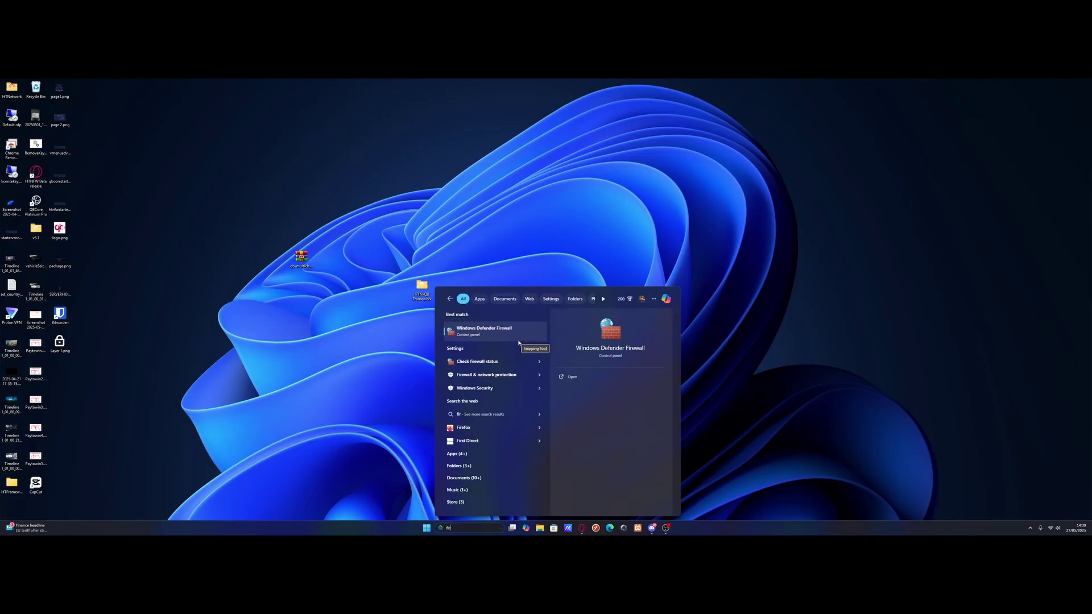
pyautogui.press('BackSpace')
pyautogui.write('veM')
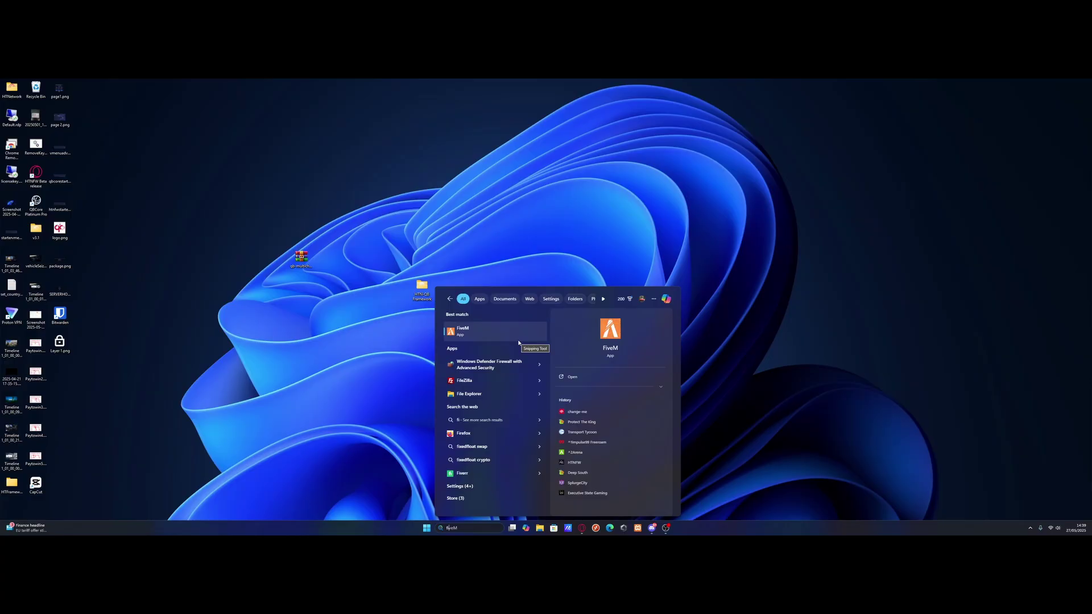
pyautogui.click(474, 366)
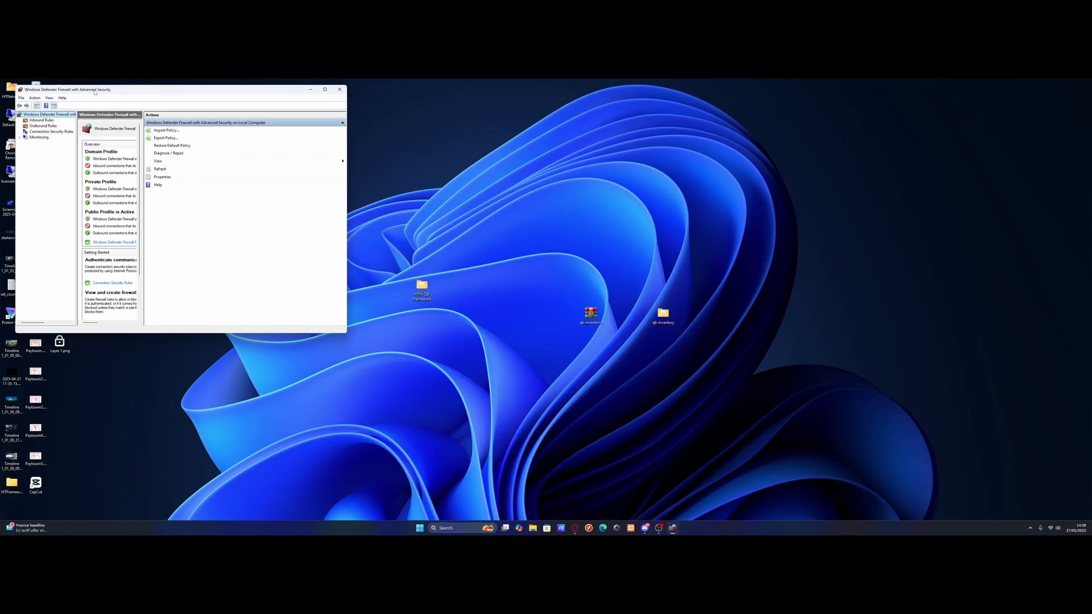
pyautogui.moveTo(95, 91); pyautogui.dragTo(469, 170)
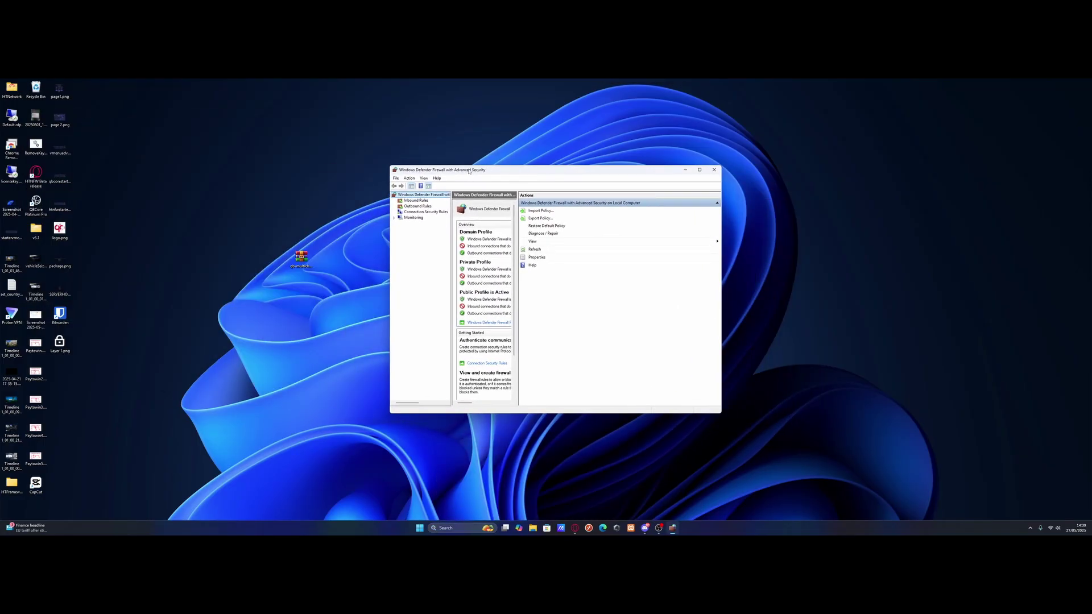
# - Start a new inbound firewall rule and choose Port as the rule type
pyautogui.click(416, 200)
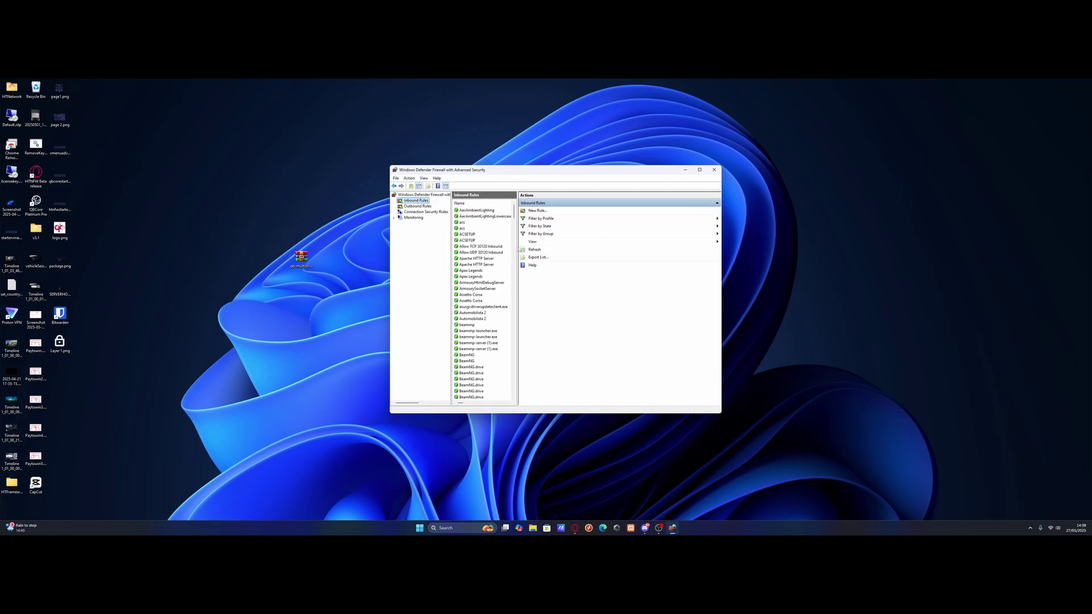
pyautogui.moveTo(518, 250); pyautogui.dragTo(622, 227)
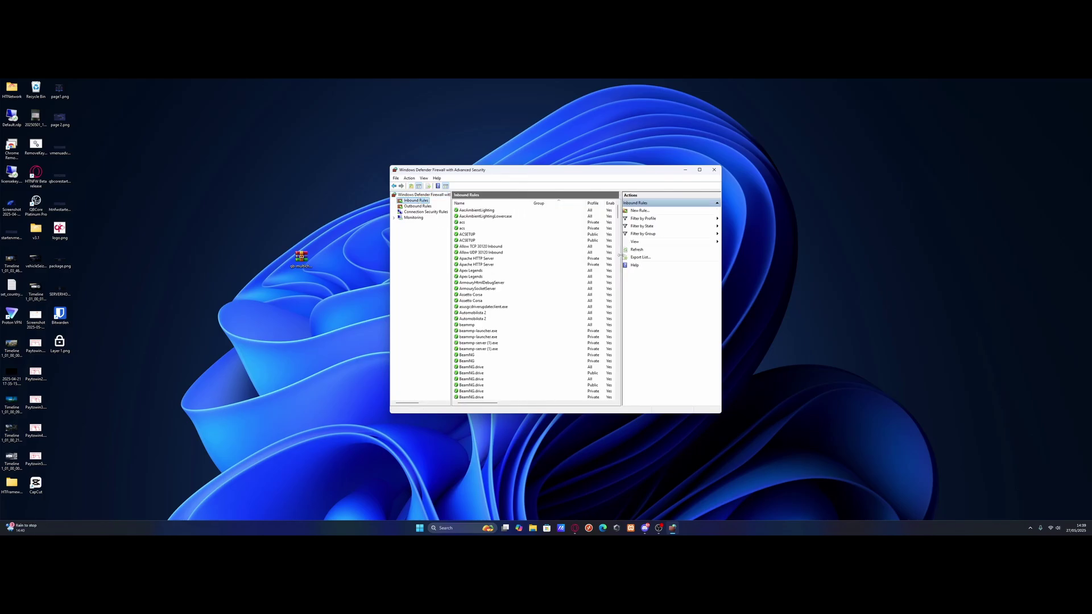
pyautogui.click(642, 211)
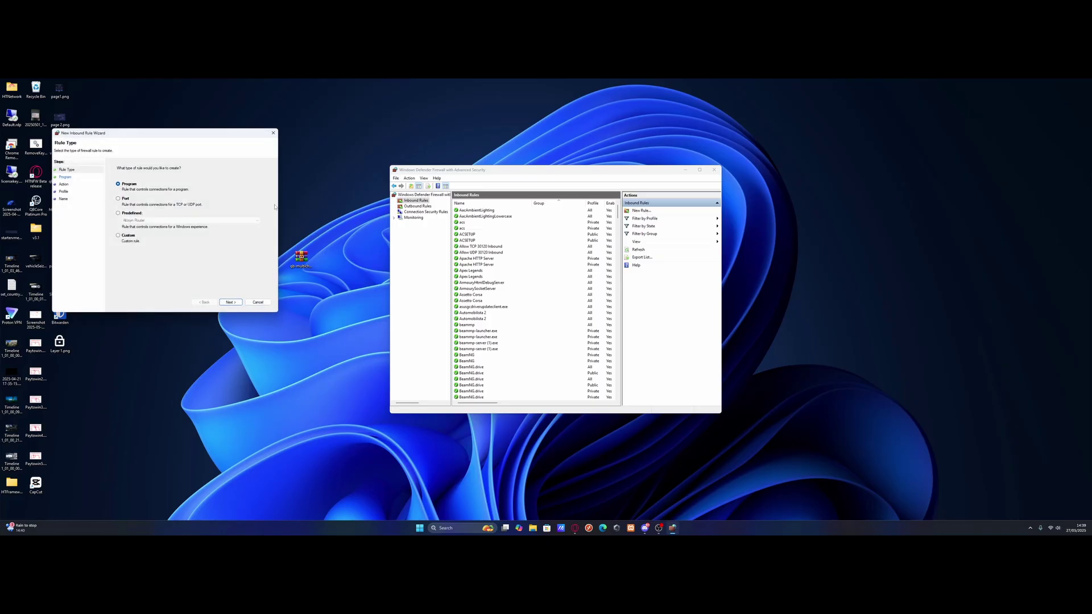
pyautogui.moveTo(109, 138); pyautogui.dragTo(807, 188)
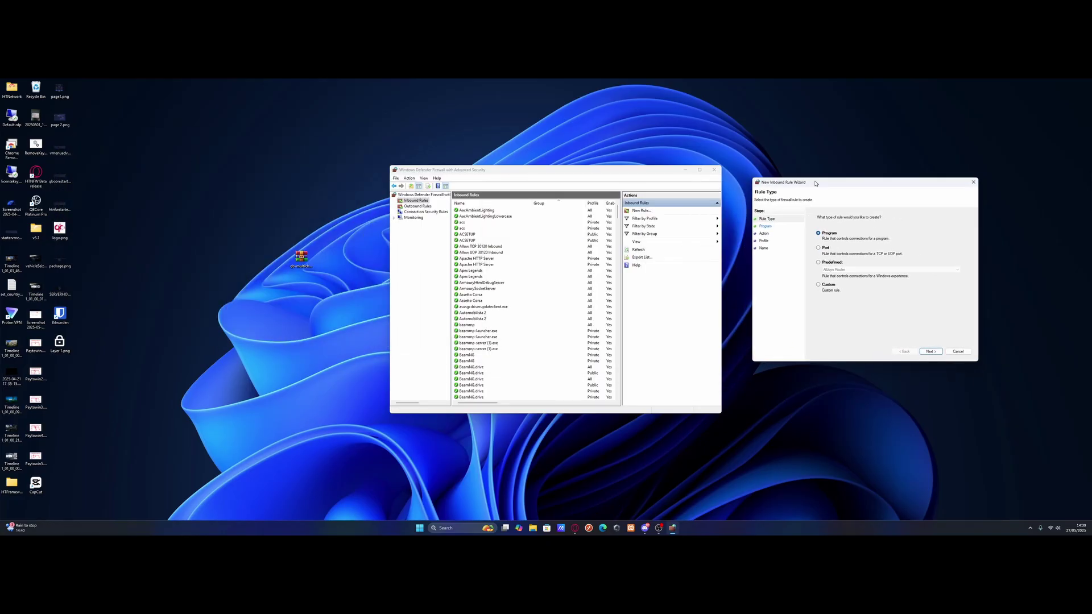
pyautogui.click(818, 249)
pyautogui.click(931, 352)
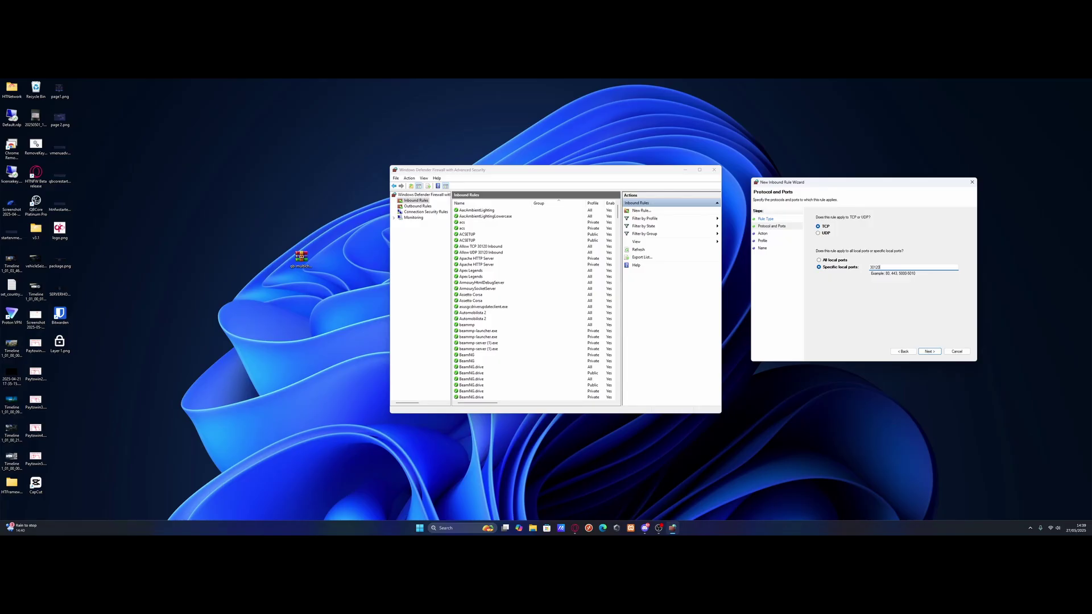
# - Apply the inbound rule to TCP local port 30120, allow the connection on all profiles, and name it 5M
pyautogui.click(930, 352)
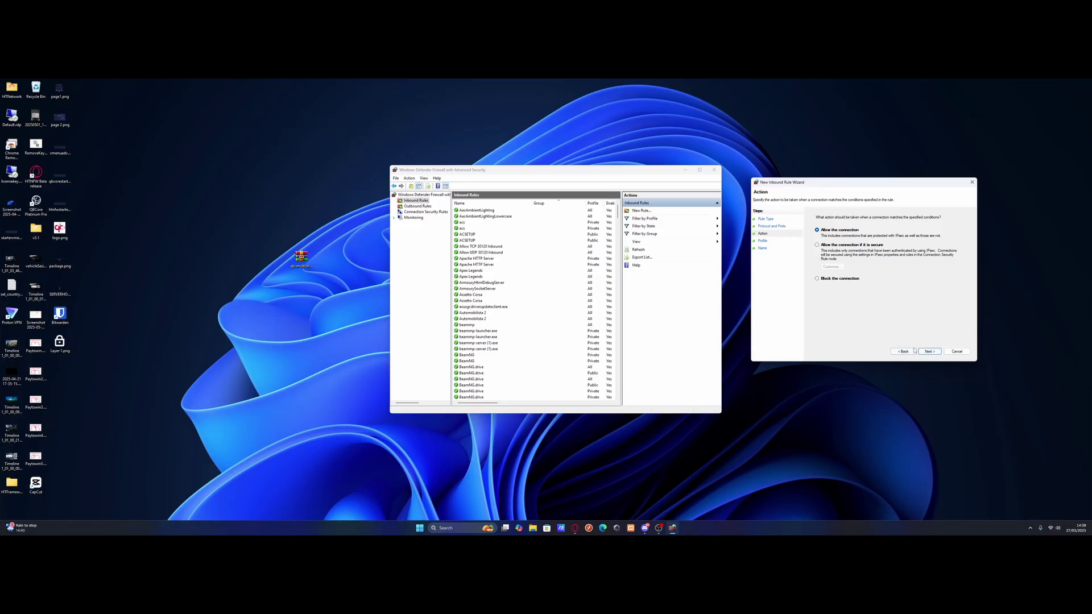
pyautogui.click(929, 352)
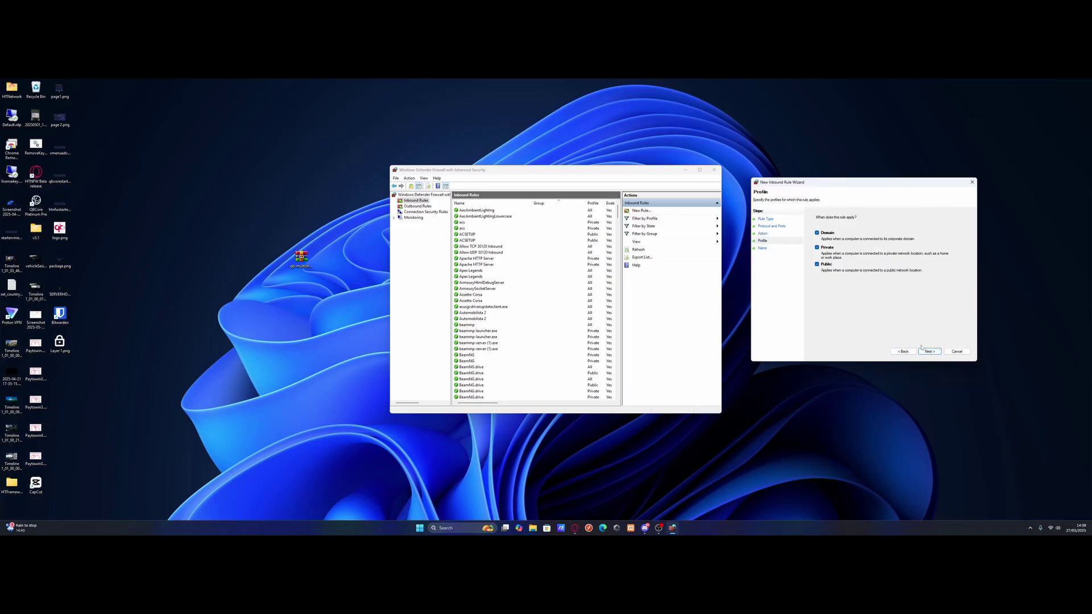
pyautogui.click(922, 351)
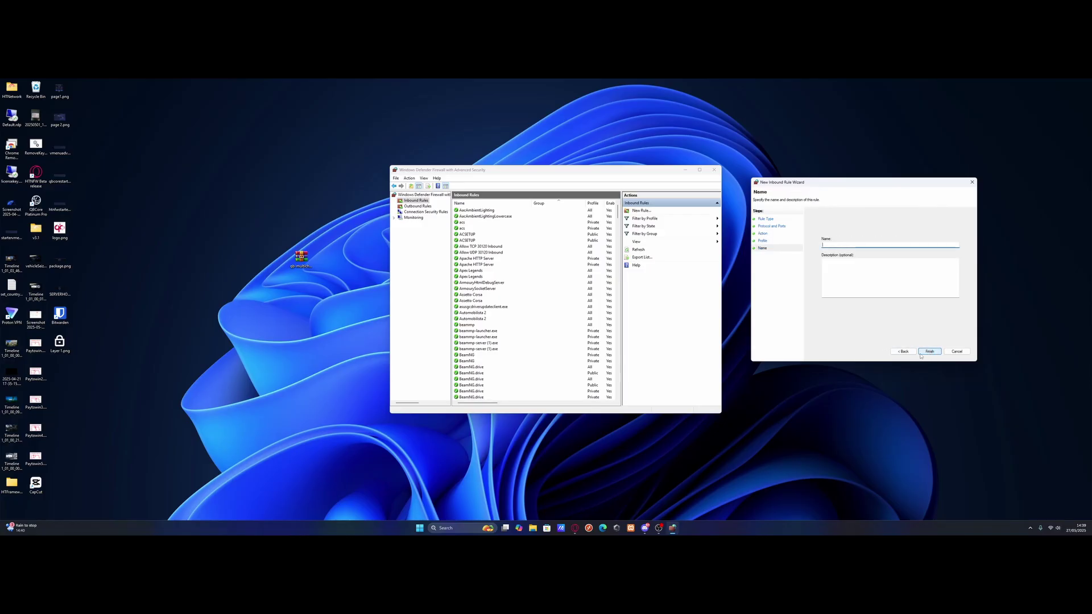
pyautogui.click(921, 352)
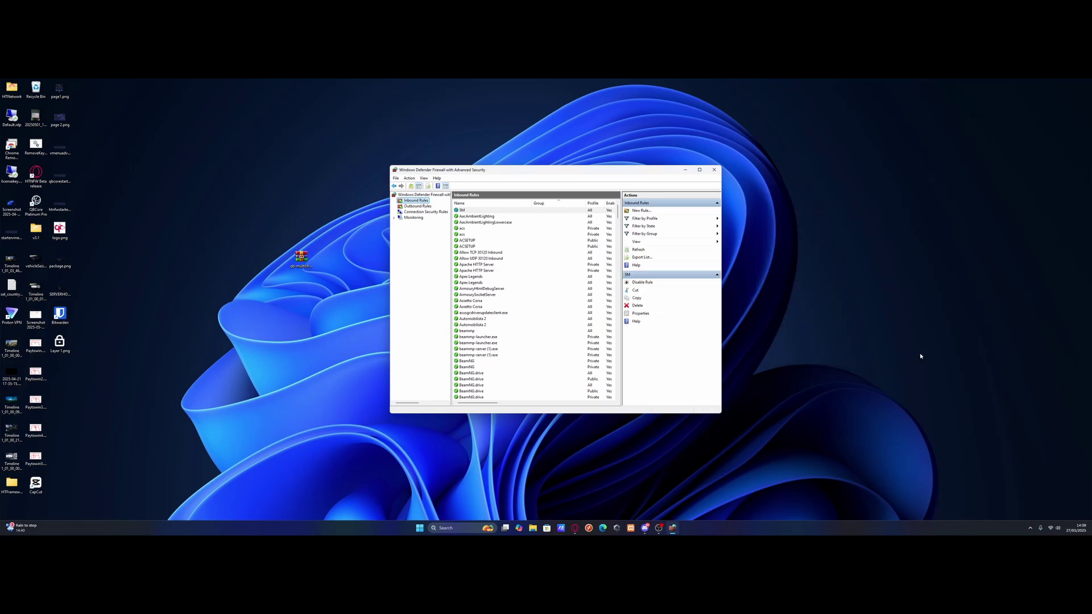
# - Start a second inbound port rule using UDP and the same specific local port as the TCP rule
pyautogui.click(641, 210)
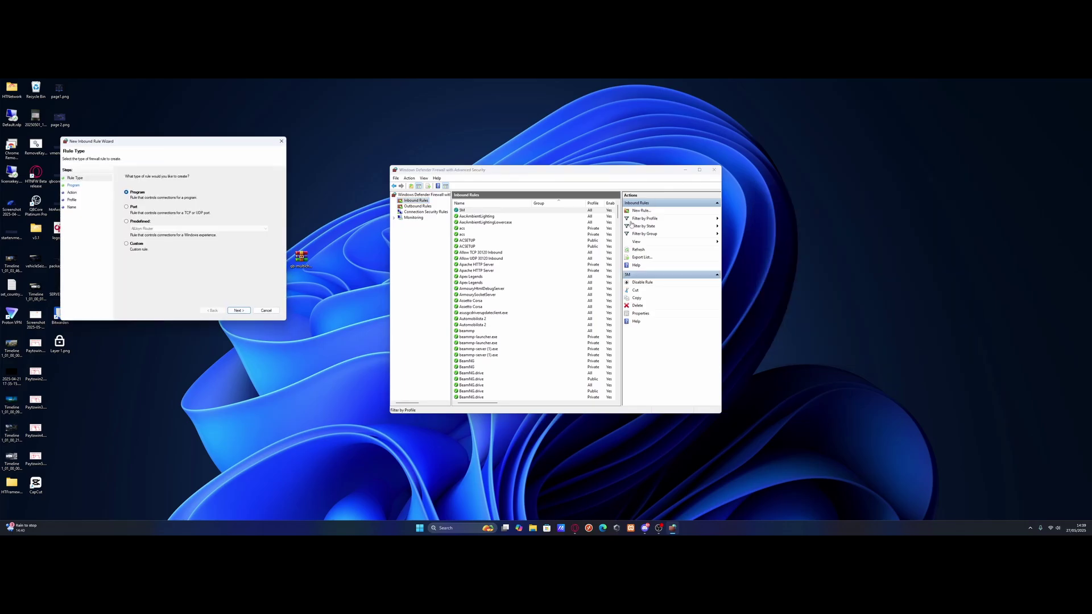
pyautogui.moveTo(77, 138); pyautogui.dragTo(767, 191)
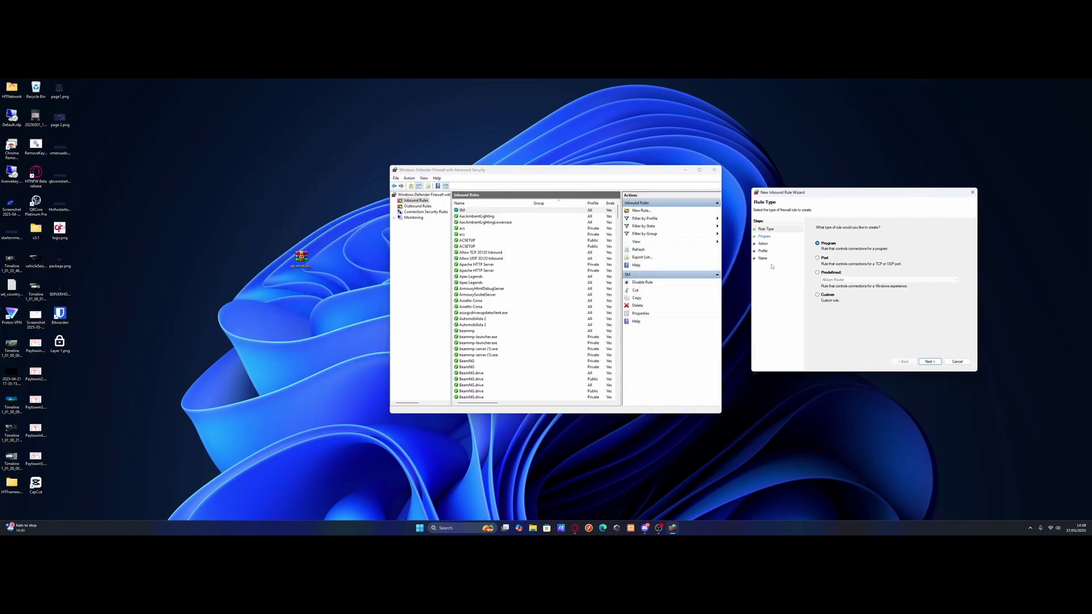
pyautogui.click(817, 257)
pyautogui.press('Return')
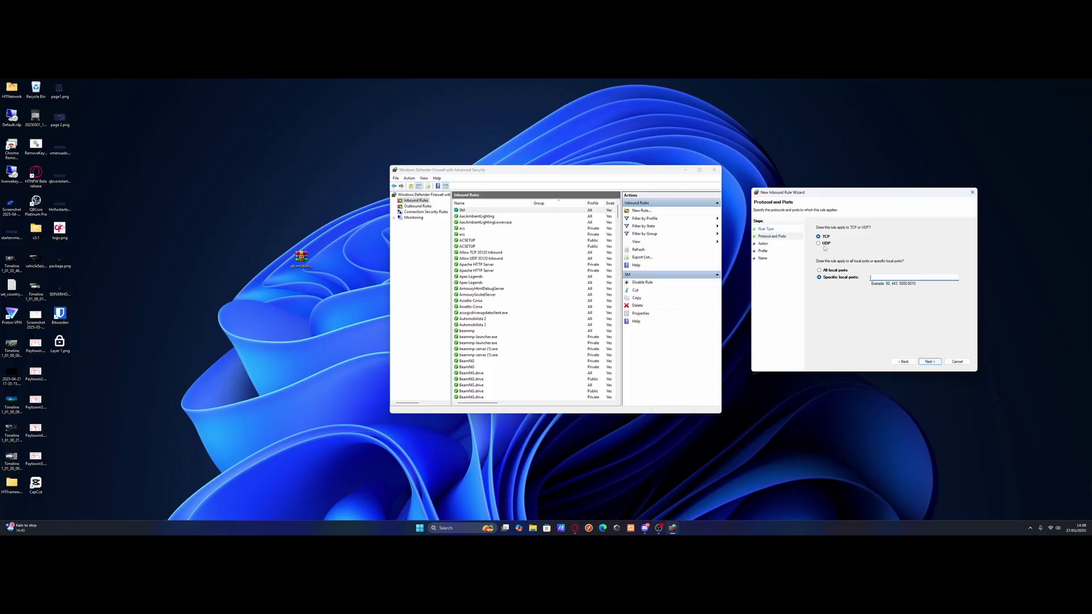
pyautogui.click(824, 243)
pyautogui.click(885, 278)
pyautogui.press('Return')
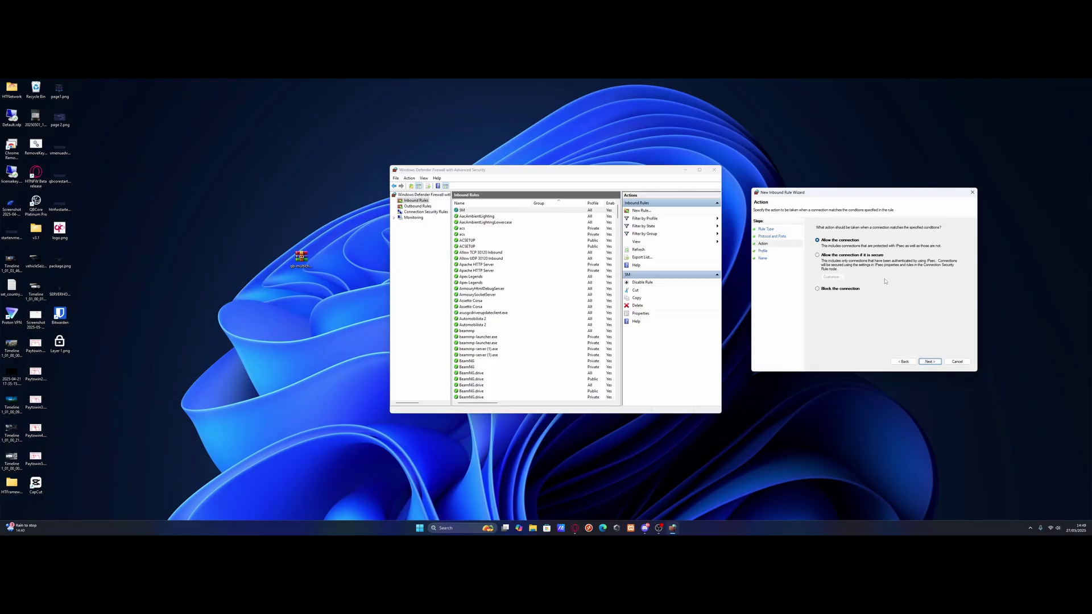
# - Allow the connection for the inbound UDP rule on all profiles and finish it with the name 5m
pyautogui.click(930, 362)
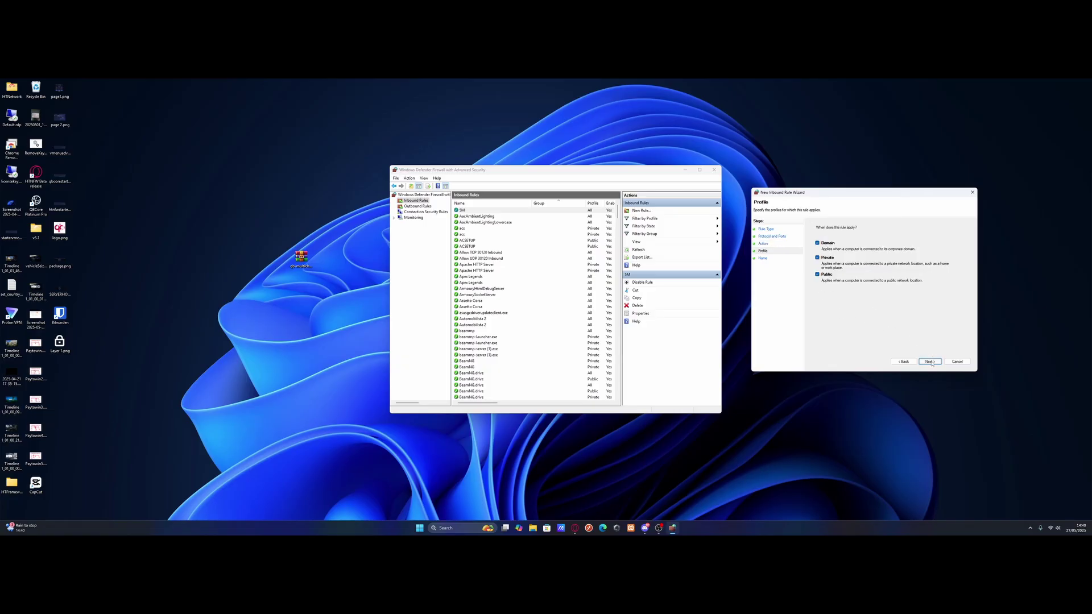
pyautogui.click(930, 362)
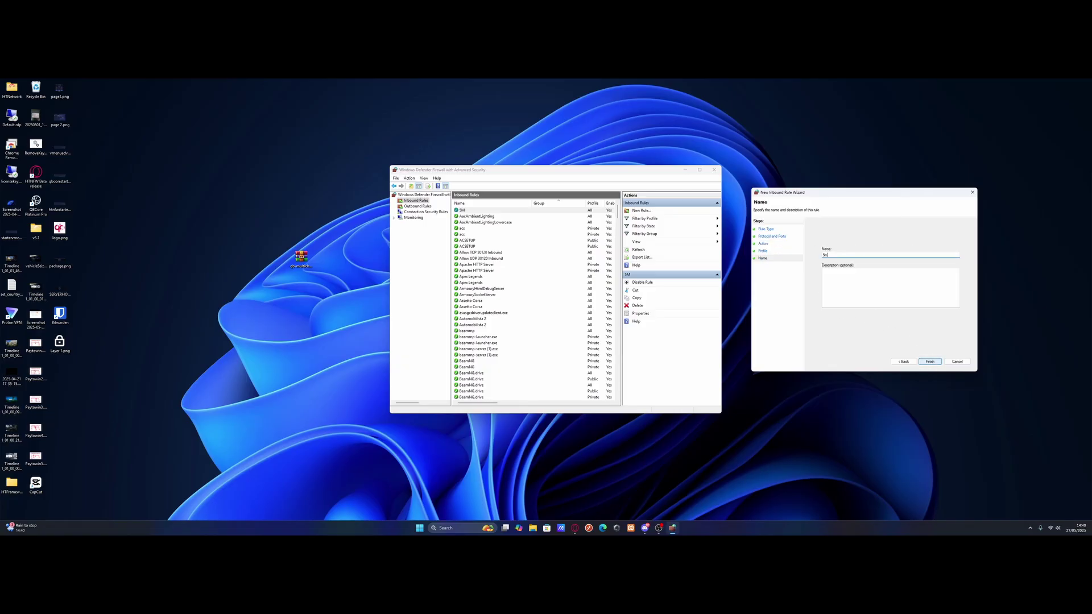
pyautogui.click(930, 361)
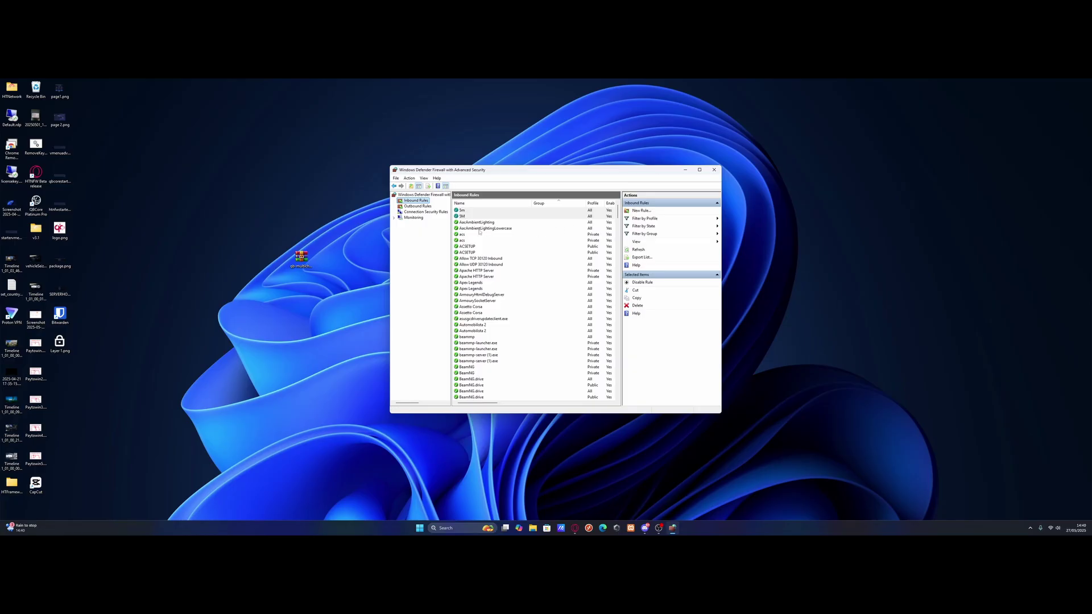
# - Start a new outbound port rule for TCP with 30120 as the specific remote port
pyautogui.click(423, 208)
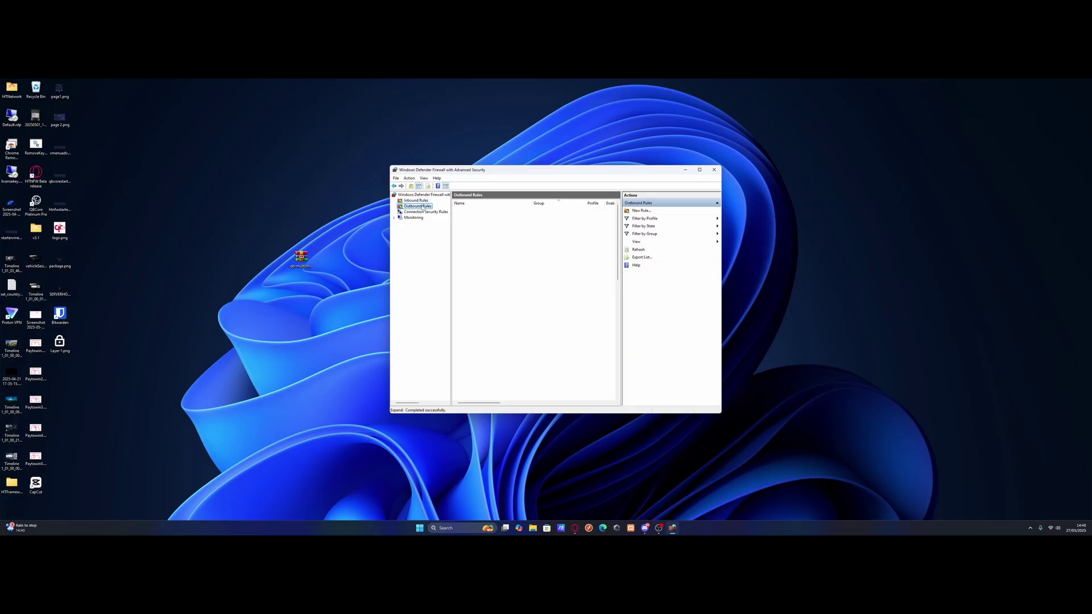
pyautogui.click(642, 211)
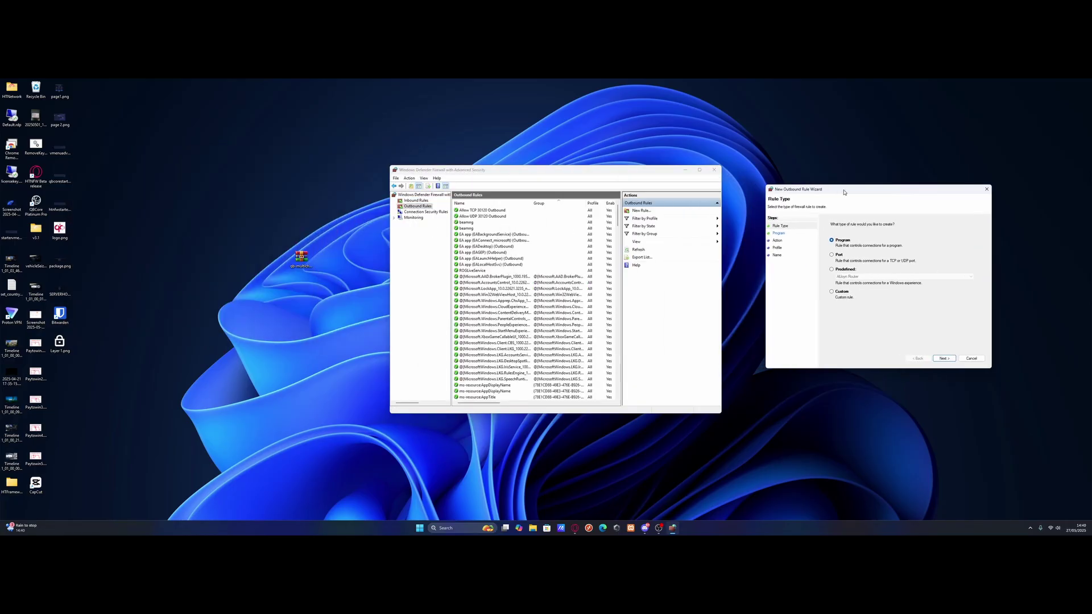
pyautogui.click(838, 256)
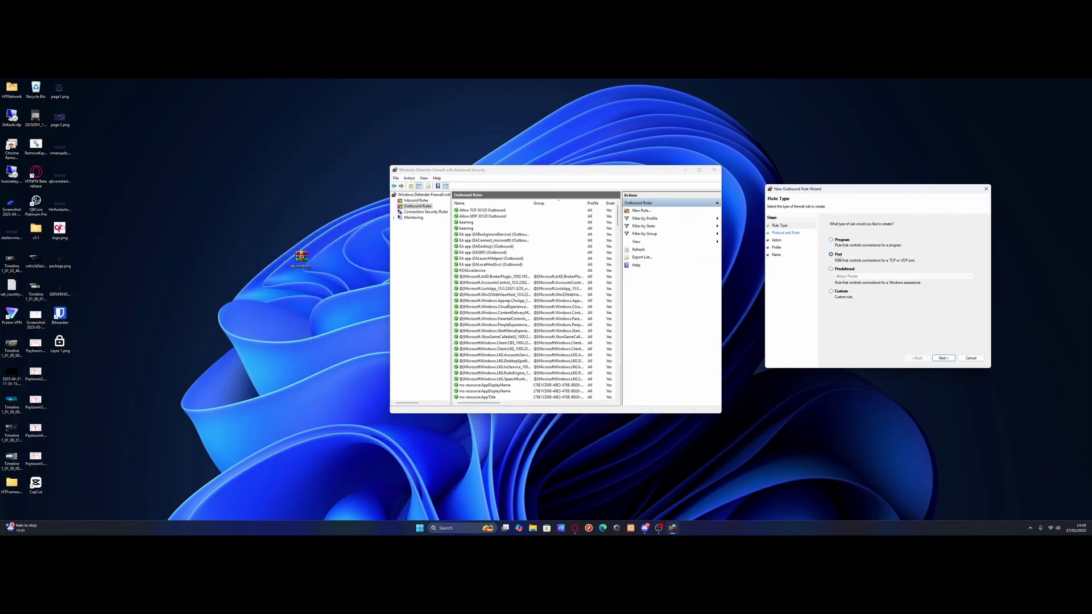
pyautogui.click(943, 357)
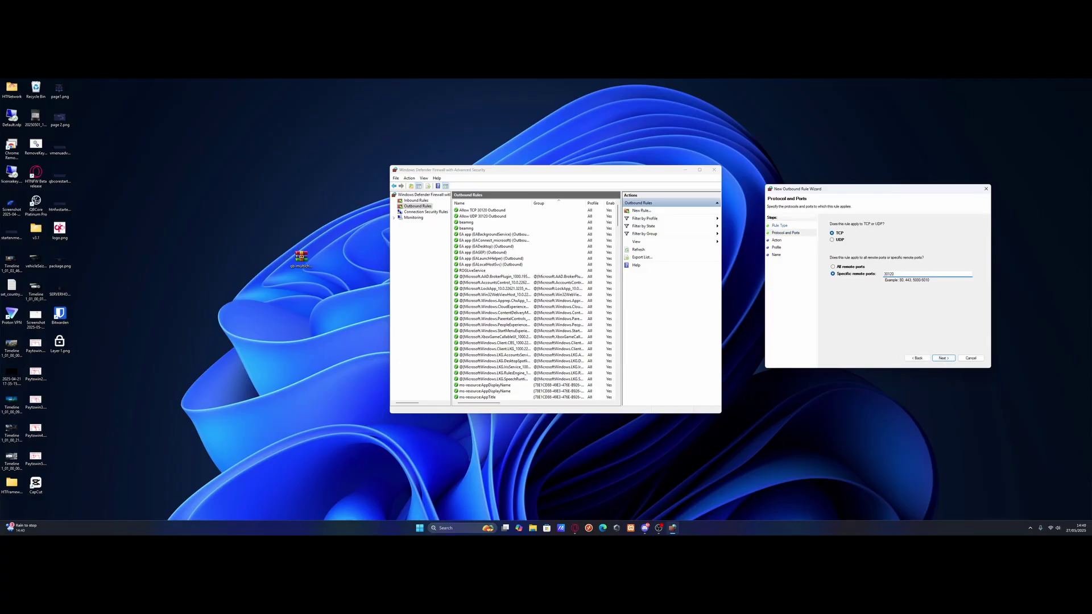
pyautogui.press('Return')
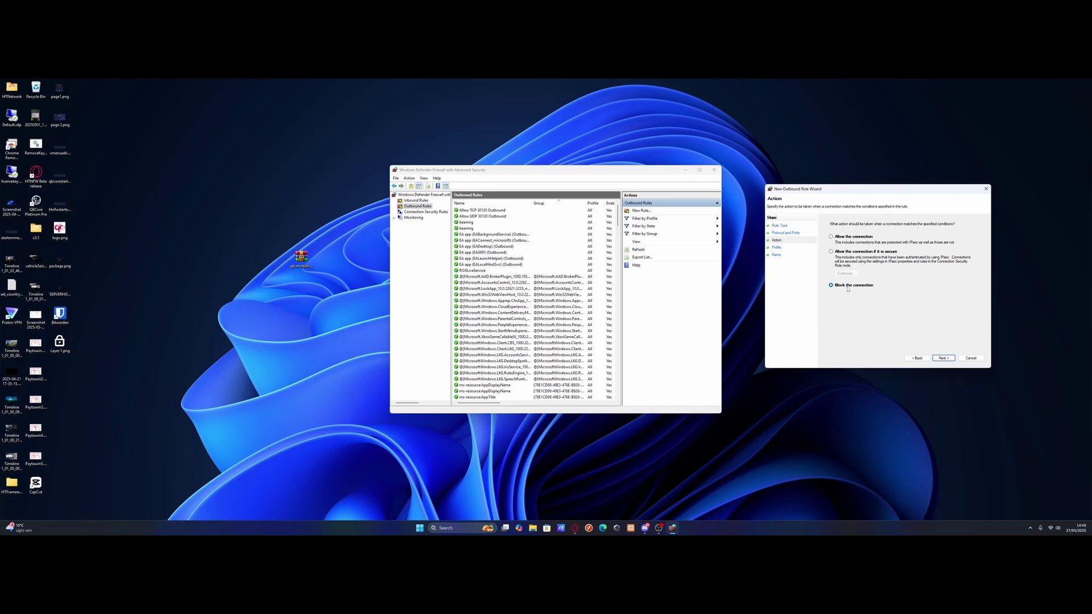
# - Allow the connection for the outbound TCP rule on all profiles and finish it with the name 5m
pyautogui.click(844, 238)
pyautogui.click(947, 360)
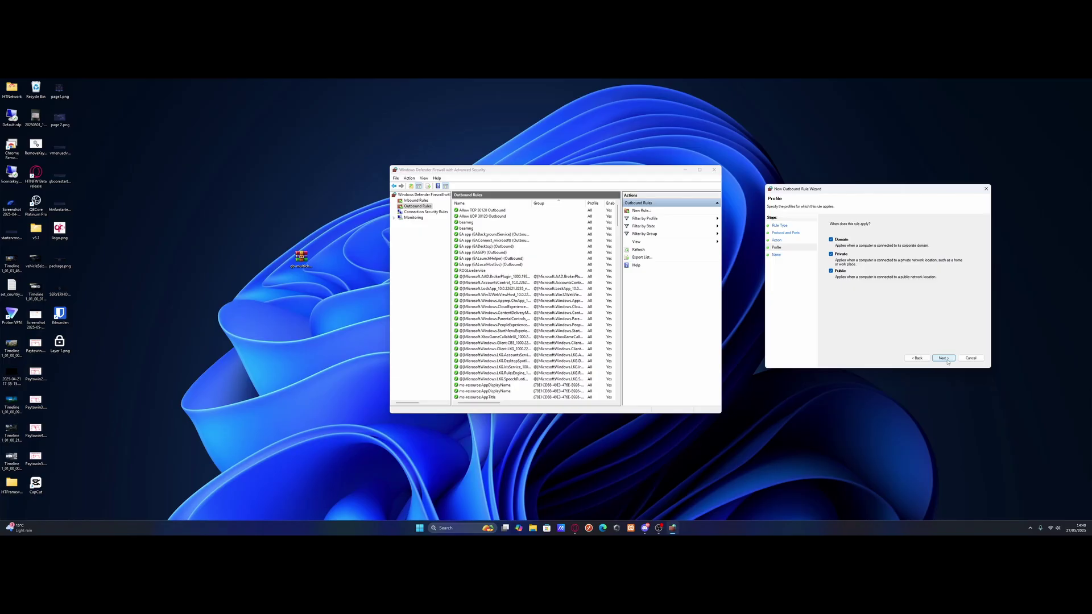
pyautogui.click(948, 360)
pyautogui.write('Sm')
pyautogui.click(944, 358)
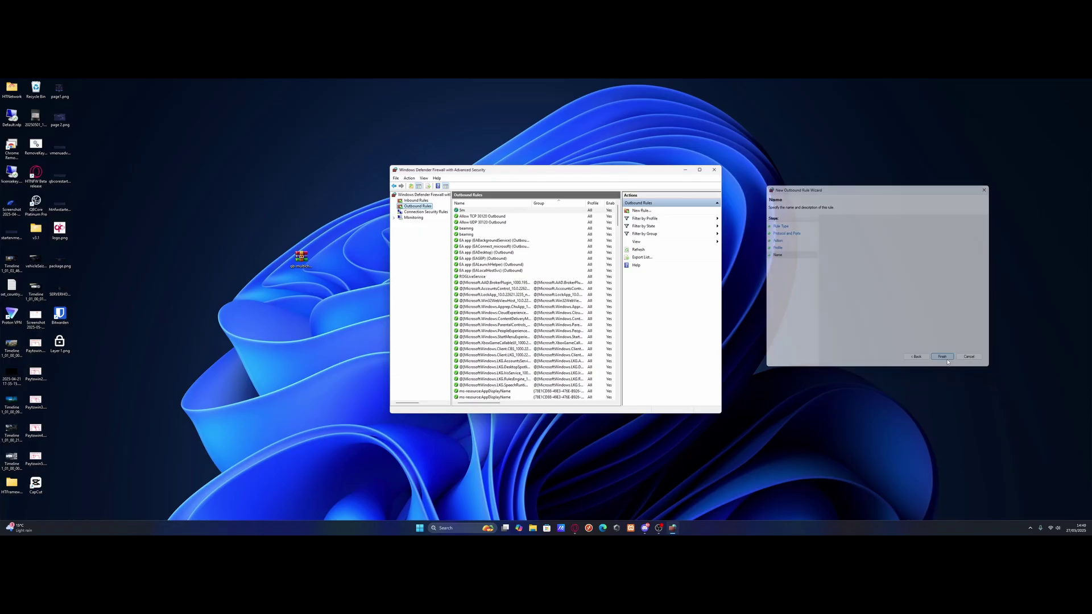
# - Start a second outbound port rule using UDP and the same specific remote port as the TCP rule
pyautogui.click(642, 211)
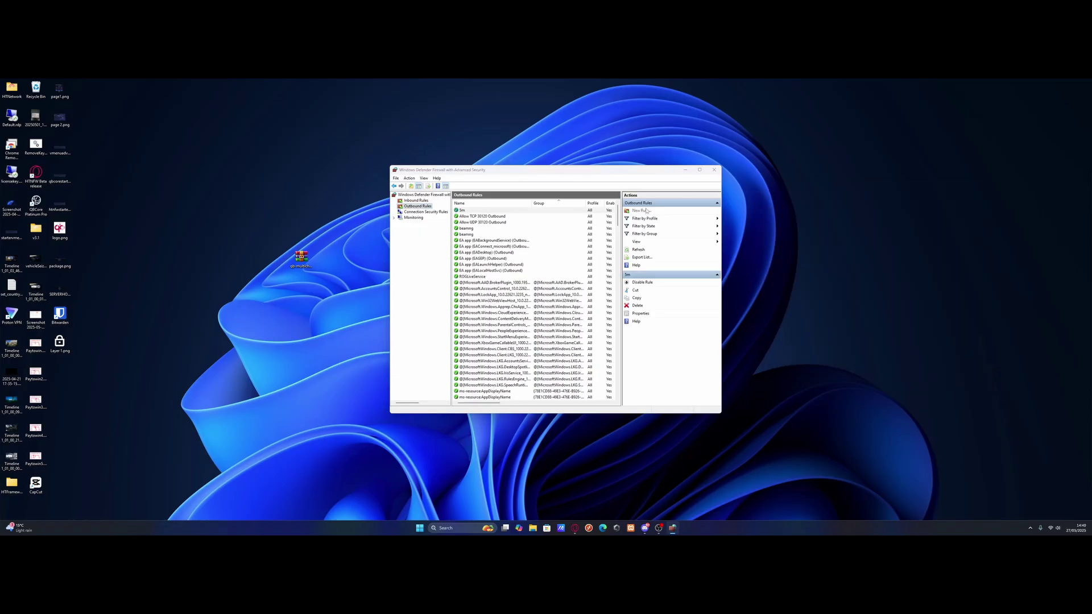
pyautogui.moveTo(163, 161); pyautogui.dragTo(821, 172)
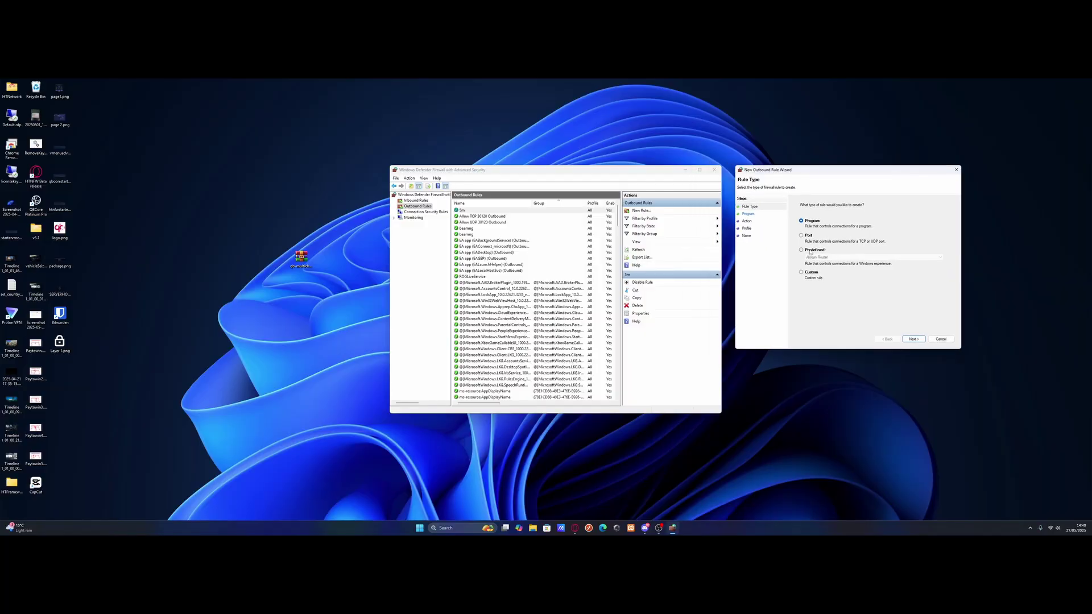
pyautogui.click(801, 235)
pyautogui.click(913, 339)
pyautogui.click(803, 221)
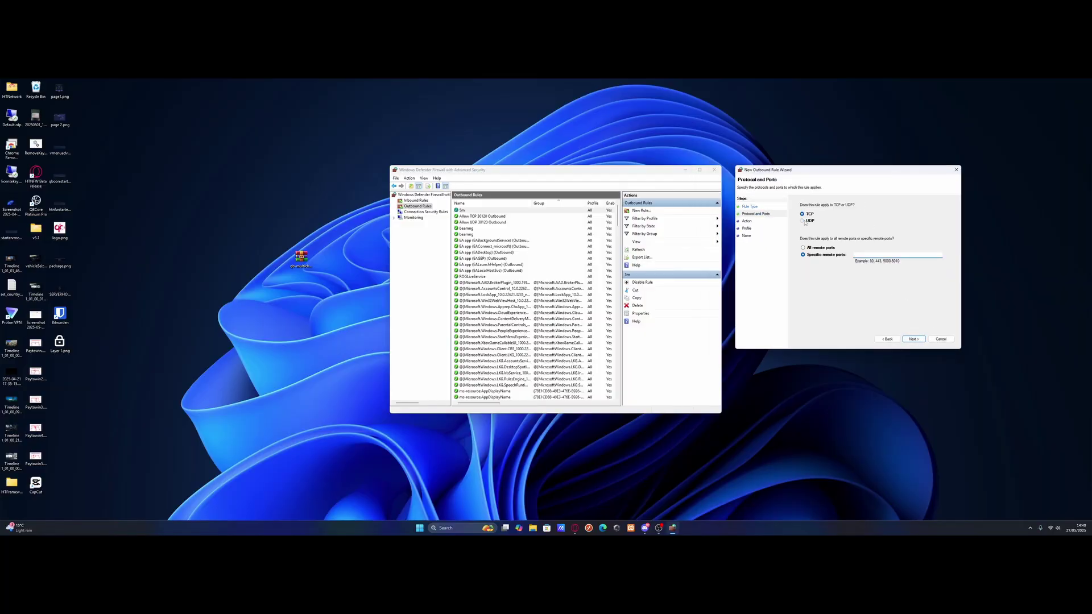
pyautogui.click(803, 254)
pyautogui.click(883, 255)
pyautogui.press('Return')
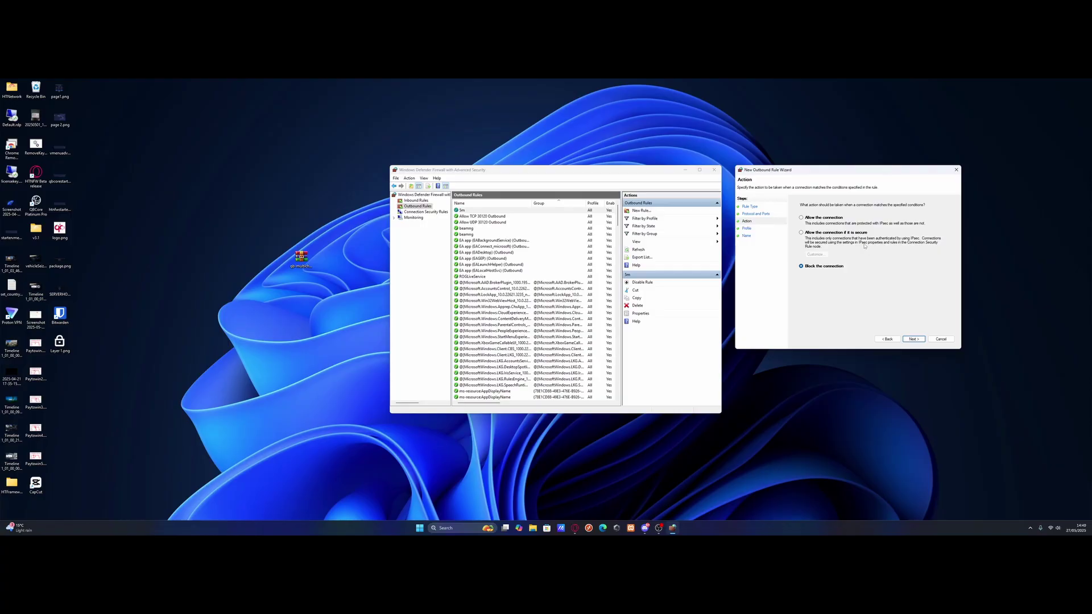
# - Keep the default profiles for the outbound UDP rule and finish it with the name 5m
pyautogui.click(915, 340)
pyautogui.click(917, 340)
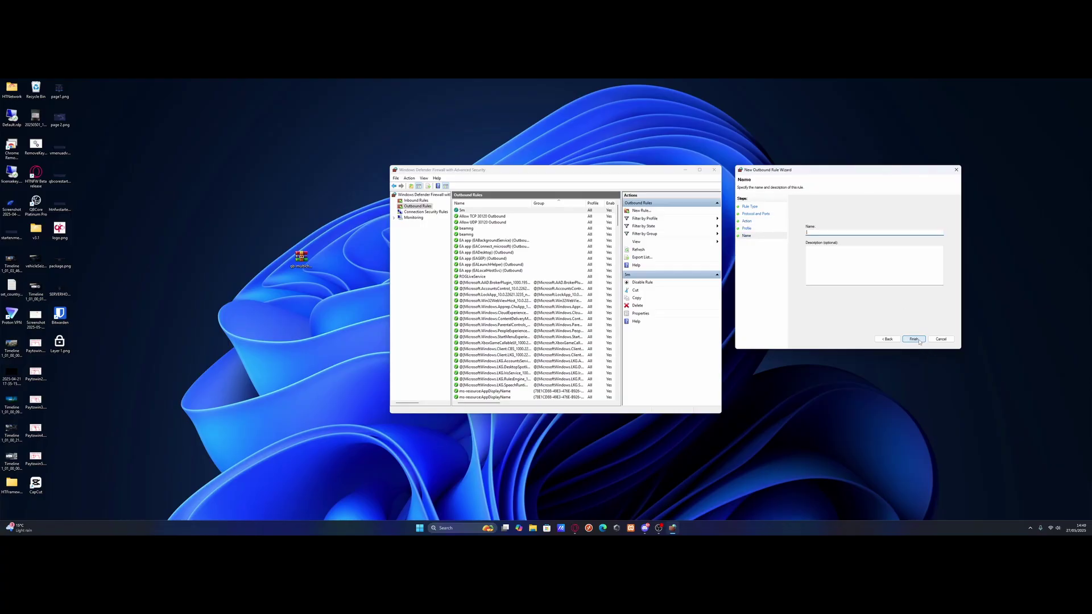
pyautogui.write('5m')
pyautogui.click(918, 340)
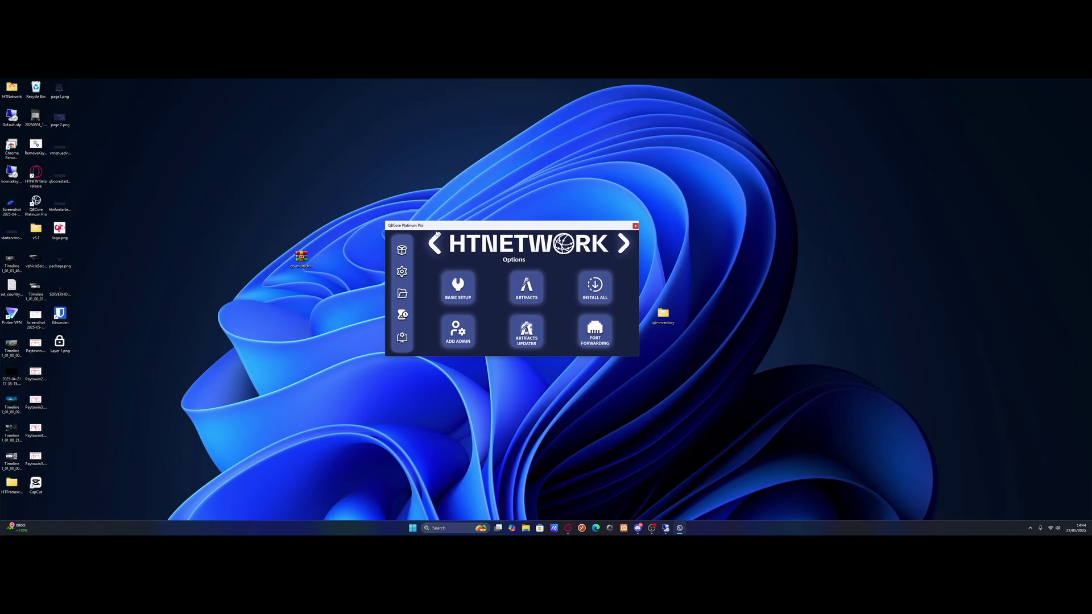
# - Switch to the web browser and view the FiveM server packs offered on the HTNetwork site
pyautogui.click(569, 527)
pyautogui.scroll(-6, 512, 255)
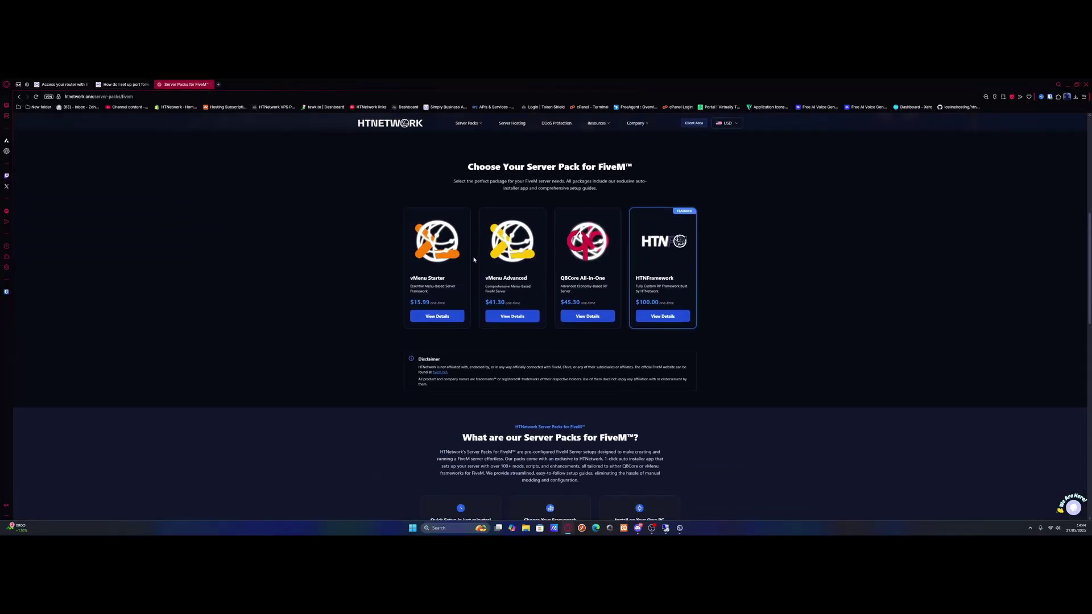
# - Open the QBCore All-in-One server pack details and look over its installer and feature overview
pyautogui.click(598, 321)
pyautogui.scroll(-3, 620, 328)
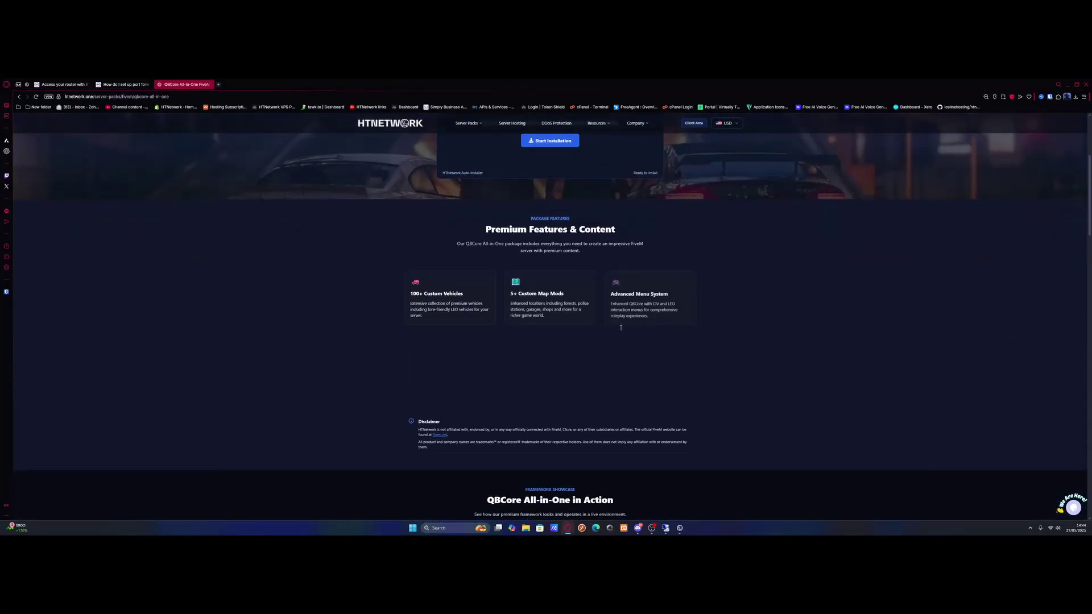
pyautogui.scroll(3, 779, 291)
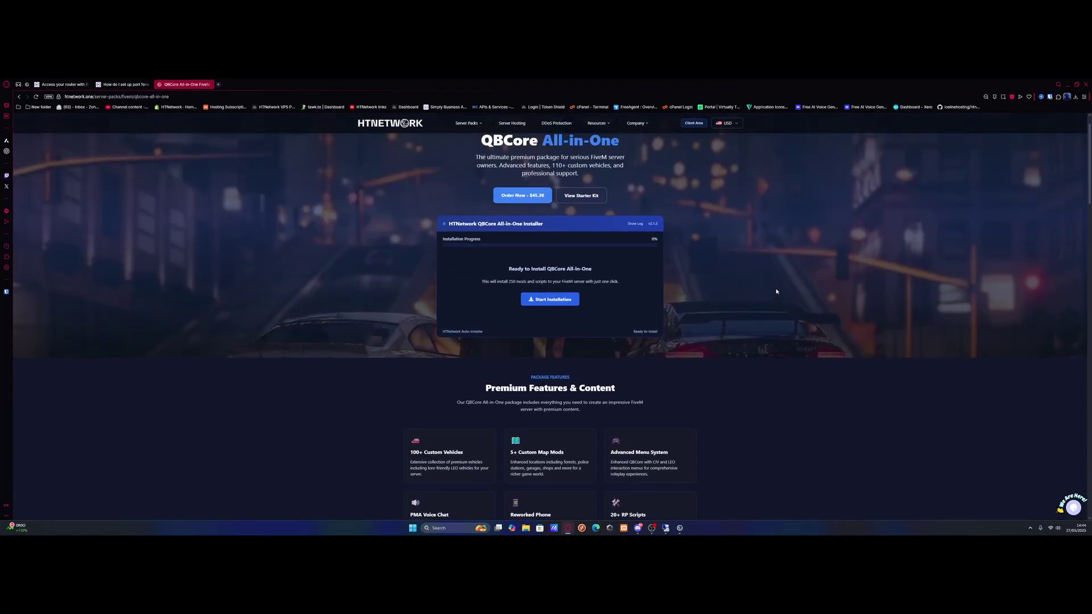
pyautogui.scroll(1, 761, 287)
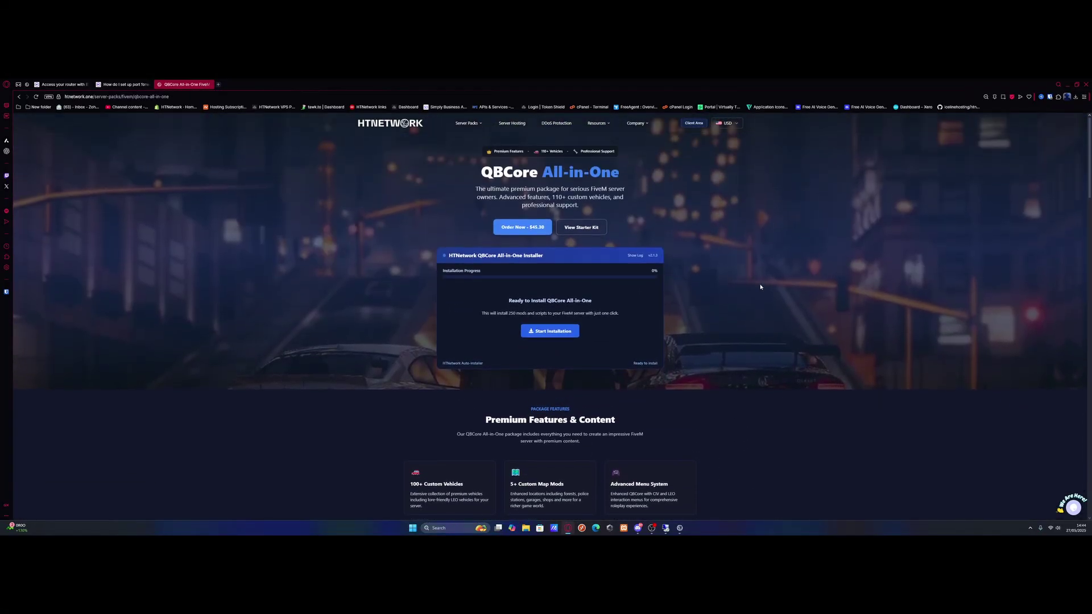
# - Switch to the HTNetwork QBCore Platinum Pro installer and create the firewall rules with its Port Forwarding option
pyautogui.click(1068, 85)
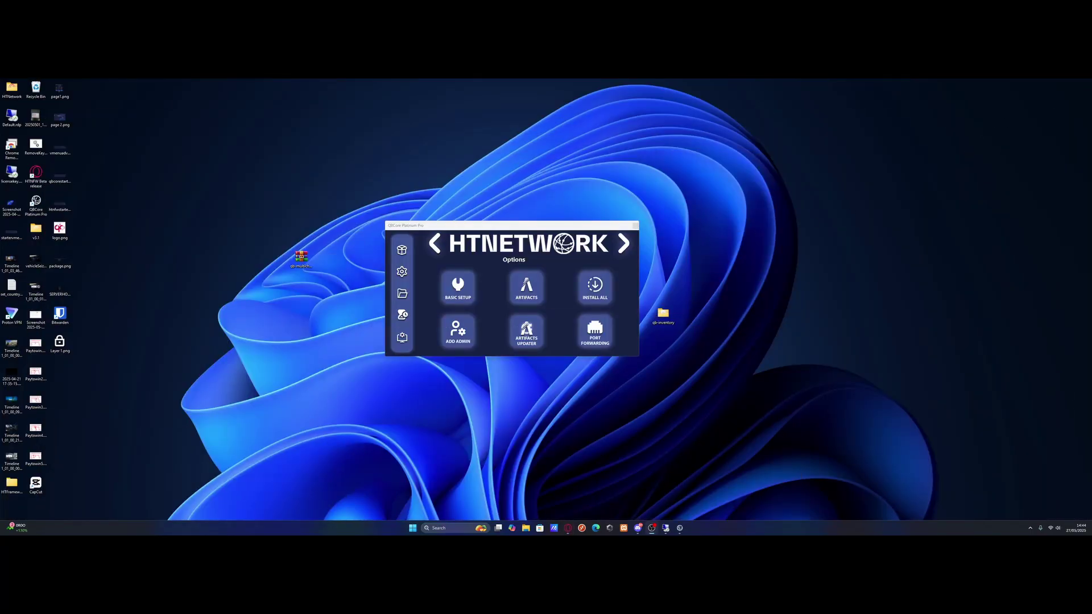
pyautogui.click(518, 234)
pyautogui.click(601, 334)
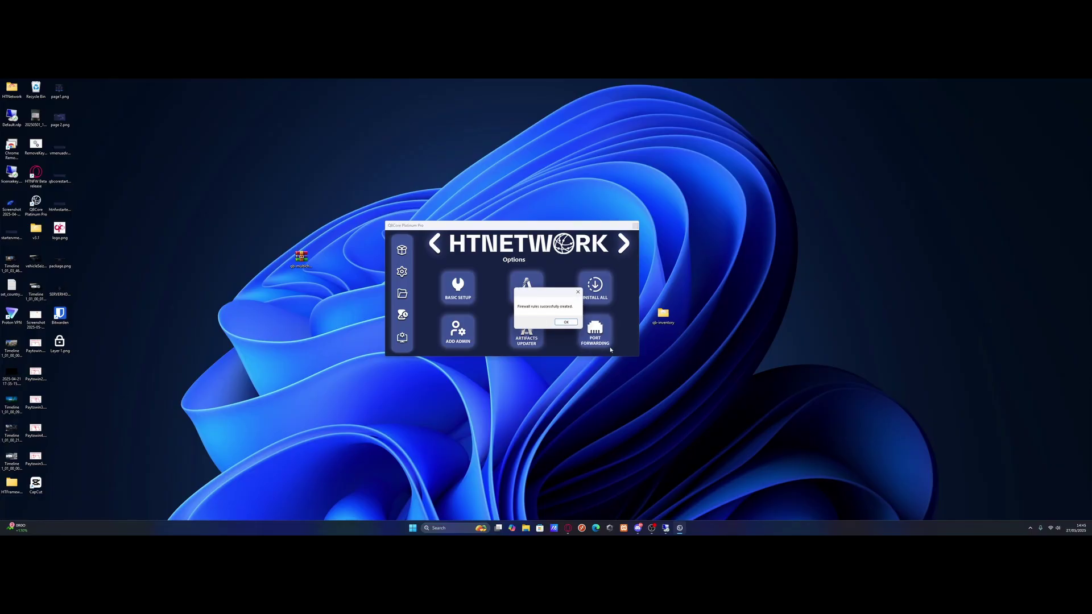
pyautogui.click(565, 322)
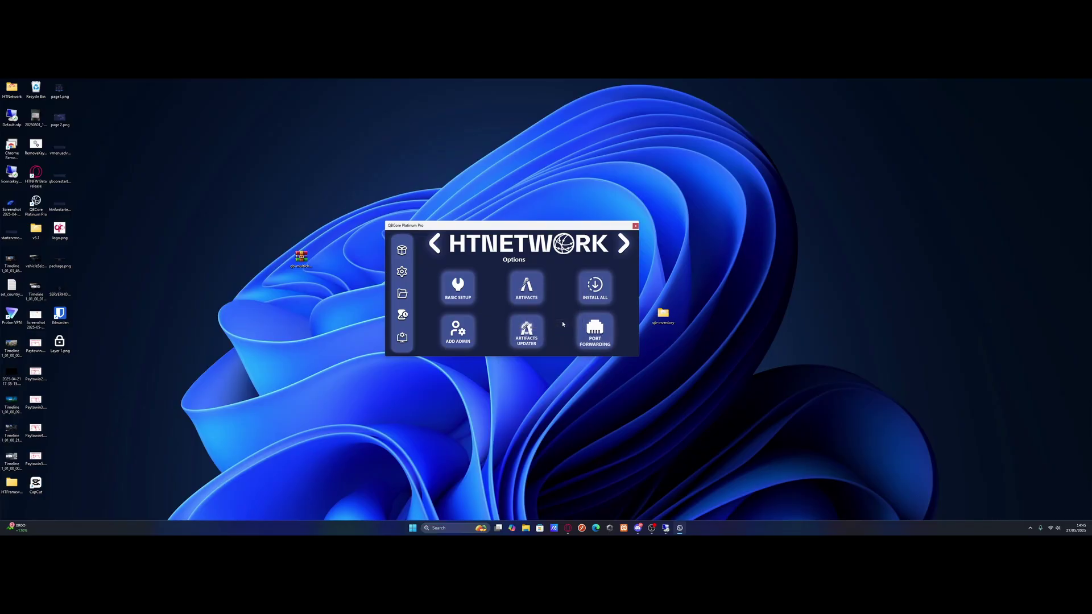
# - Return to the web browser and view the premium features listed on the QBCore All-in-One page
pyautogui.click(567, 528)
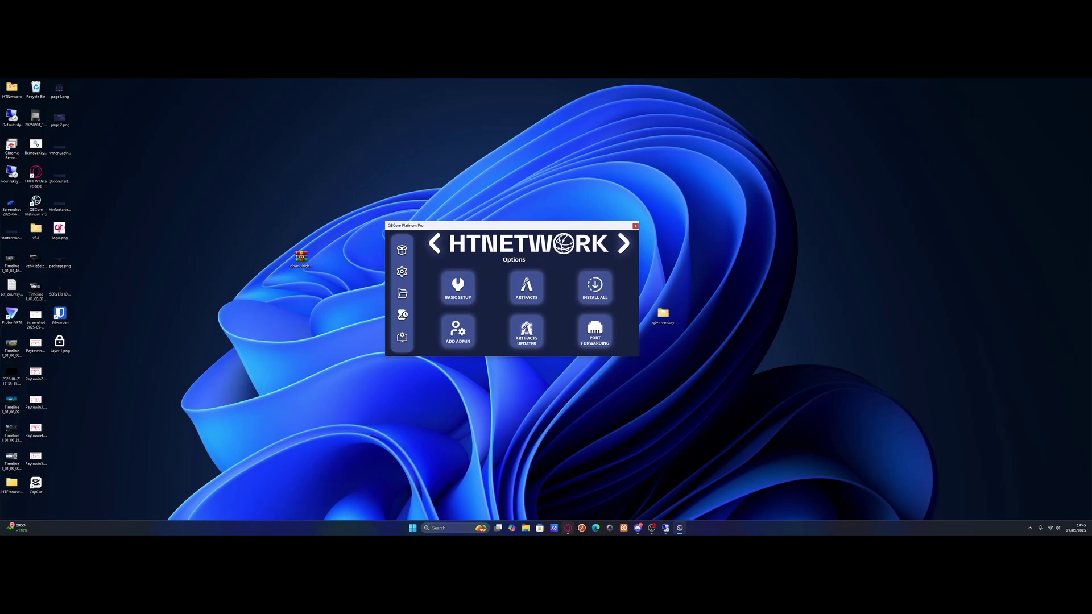
pyautogui.scroll(-1, 592, 294)
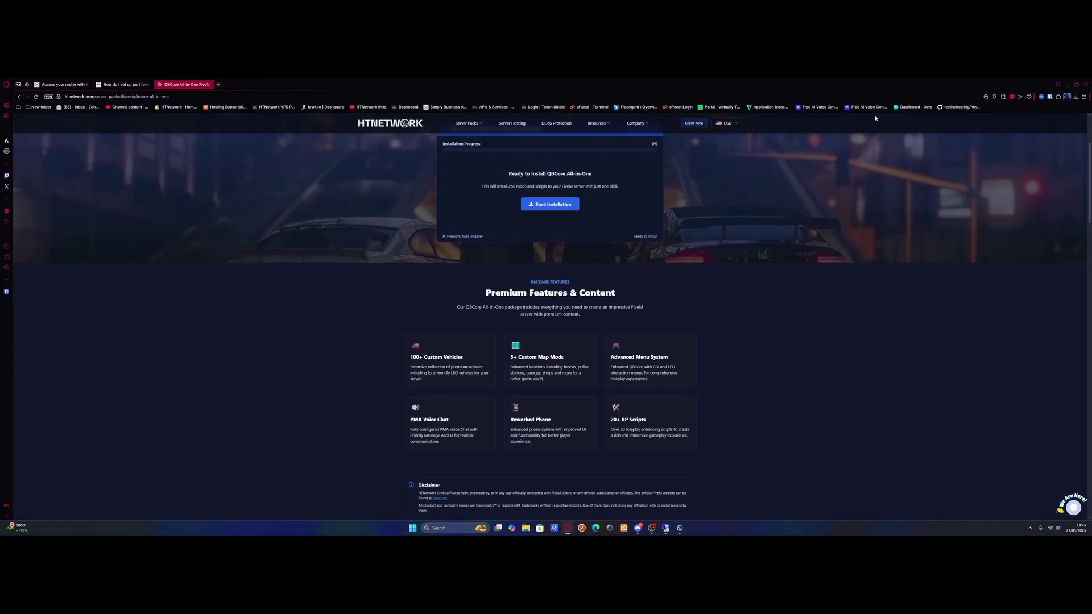
pyautogui.click(1068, 85)
# - Browse the mod list of the QBCore Platinum Pro installer, including the QBCore and Police Vehicles categories
pyautogui.click(402, 250)
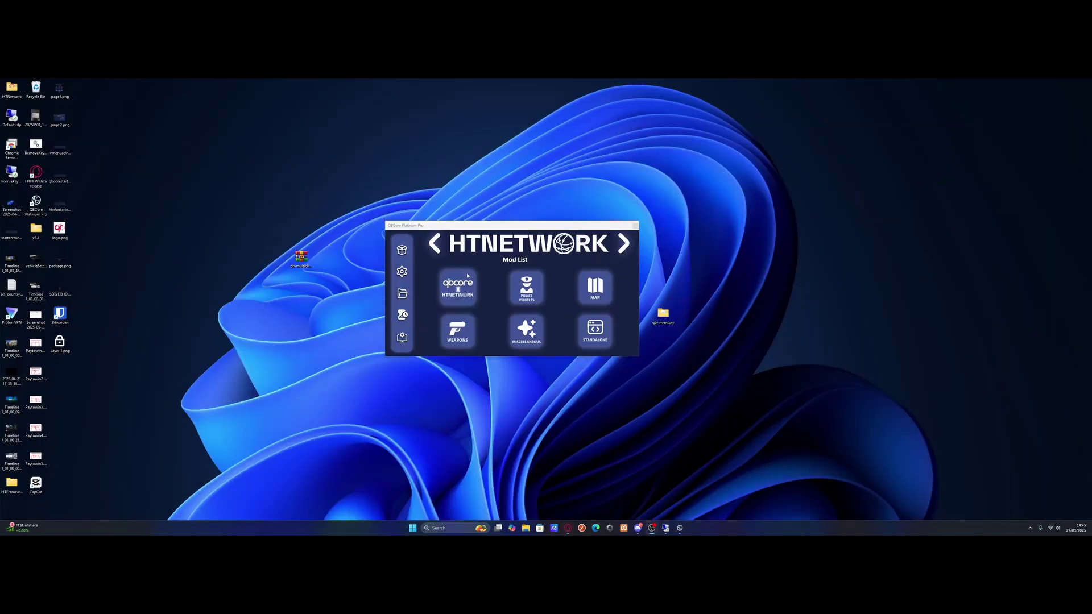
pyautogui.click(458, 288)
pyautogui.click(624, 243)
pyautogui.click(403, 250)
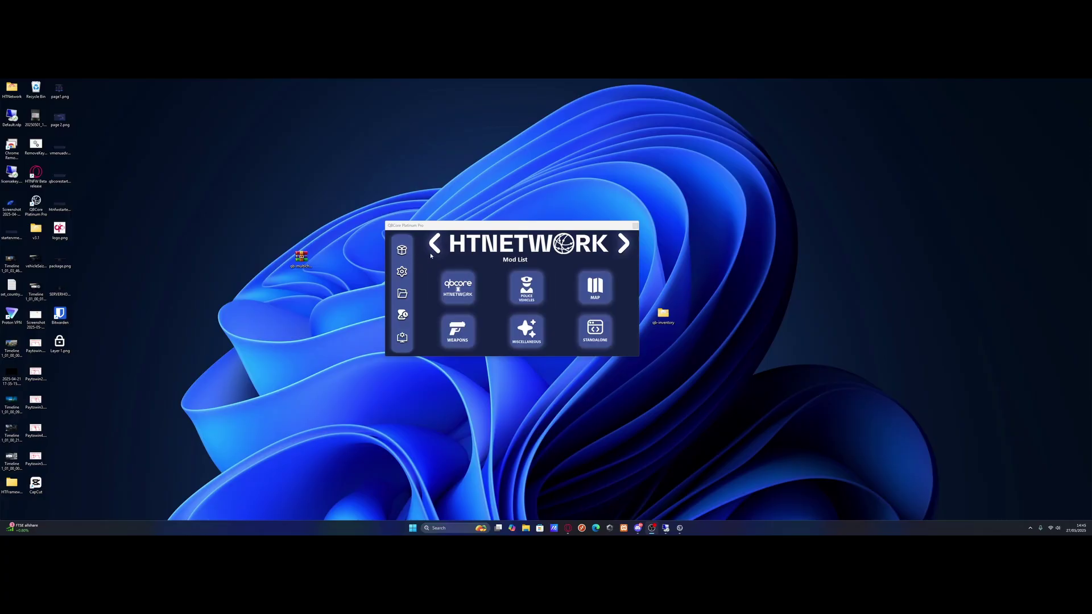
pyautogui.click(595, 287)
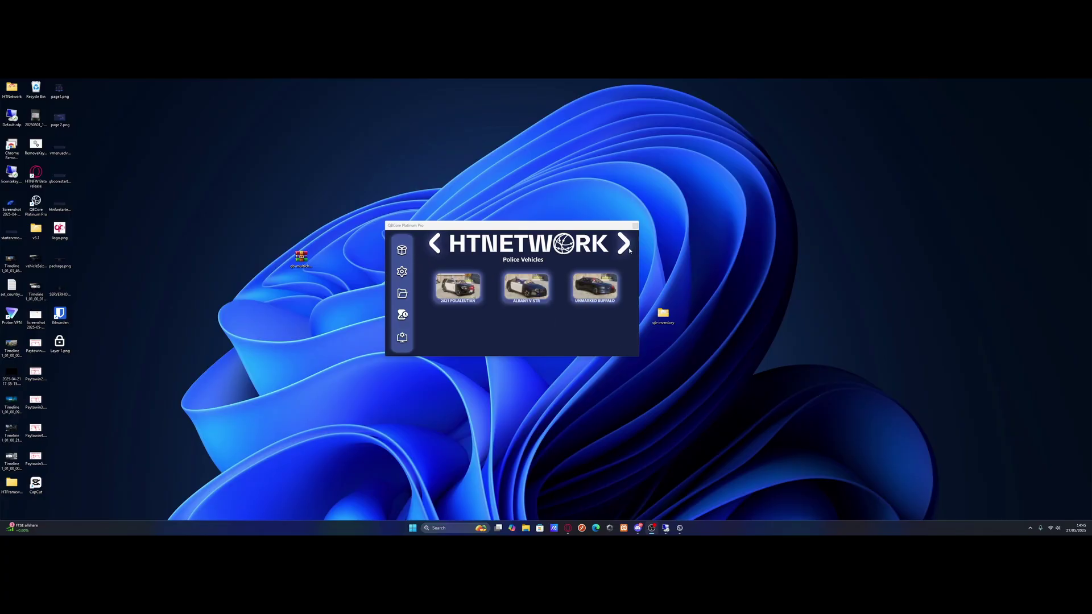
pyautogui.click(402, 250)
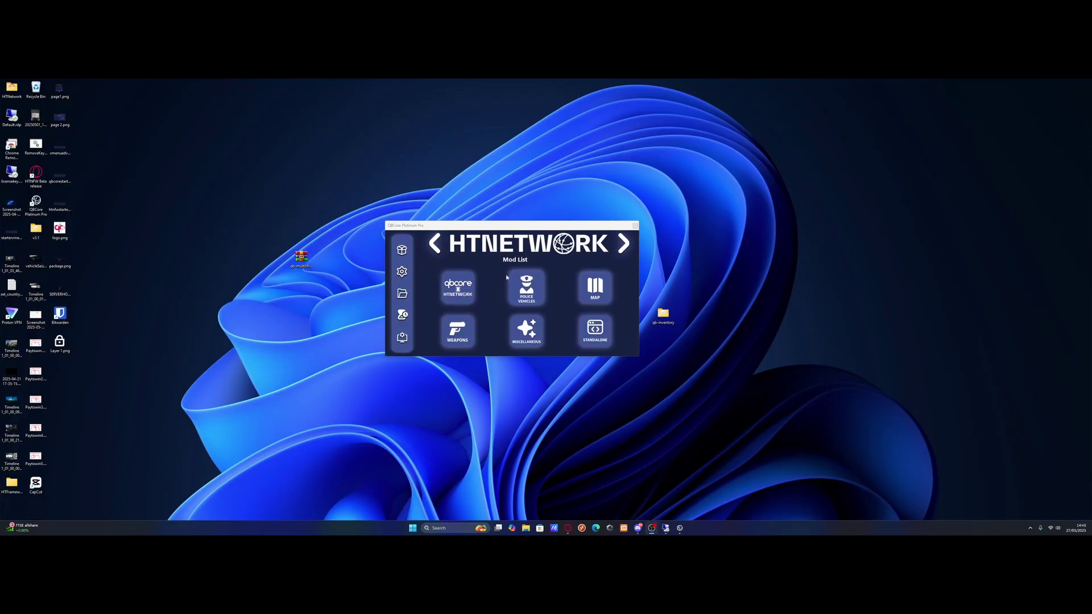
pyautogui.click(525, 285)
pyautogui.click(542, 280)
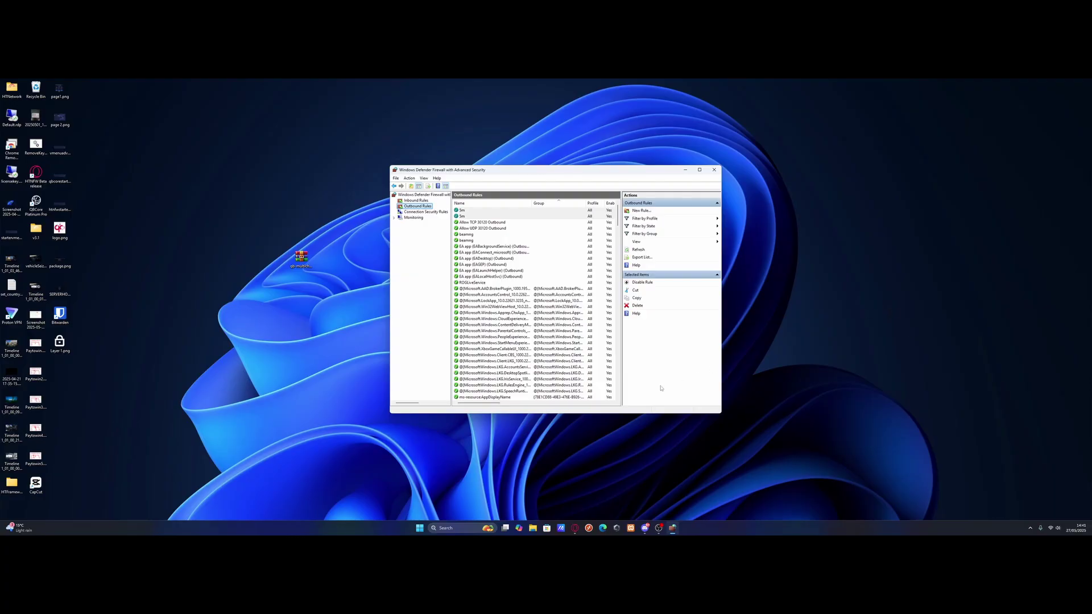
# - Switch to the web browser and view the Google results on BT port forwarding and the BT Hub Manager help page
pyautogui.click(576, 526)
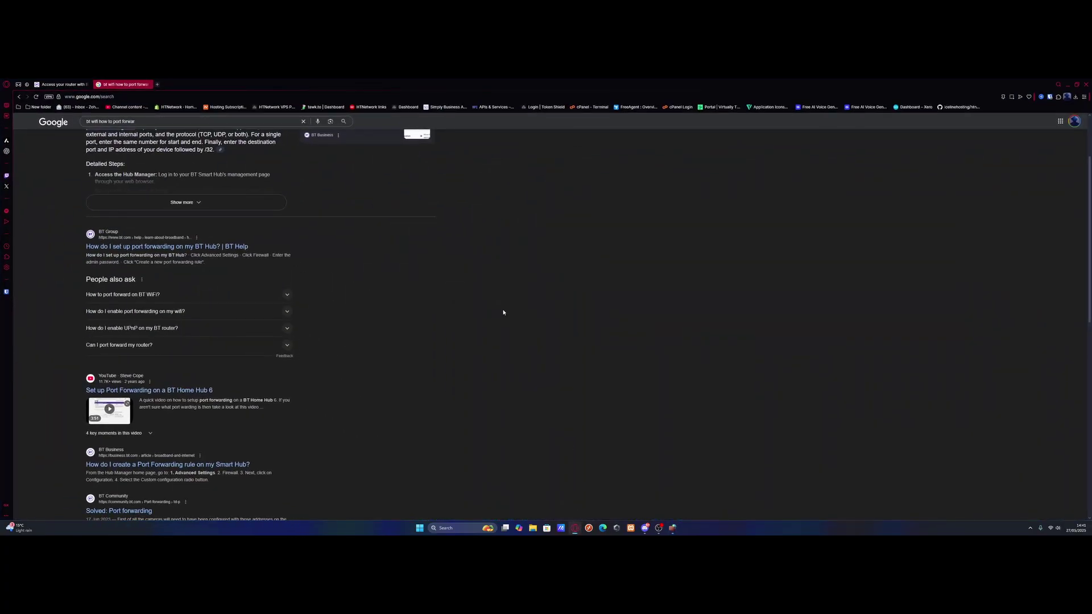
pyautogui.scroll(2, 504, 312)
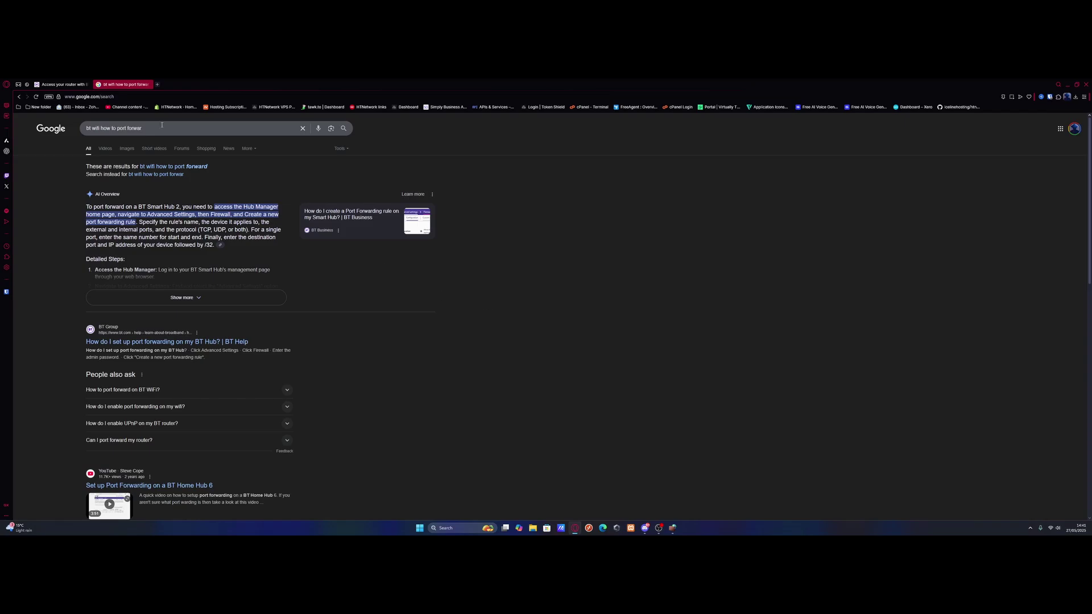
pyautogui.hotkey('ctrl', 'Tab')
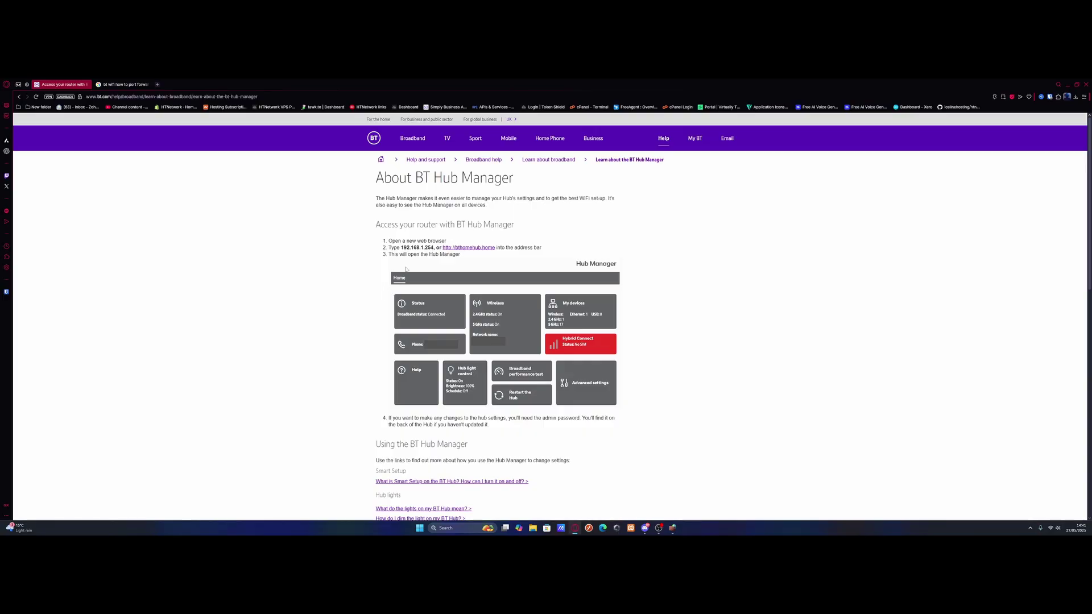
# - Copy the router address 192.168.1.254 from the help page and enter it as the address of a new browser tab
pyautogui.moveTo(402, 248); pyautogui.dragTo(434, 249)
pyautogui.hotkey('ctrl', 'c')
pyautogui.click(157, 84)
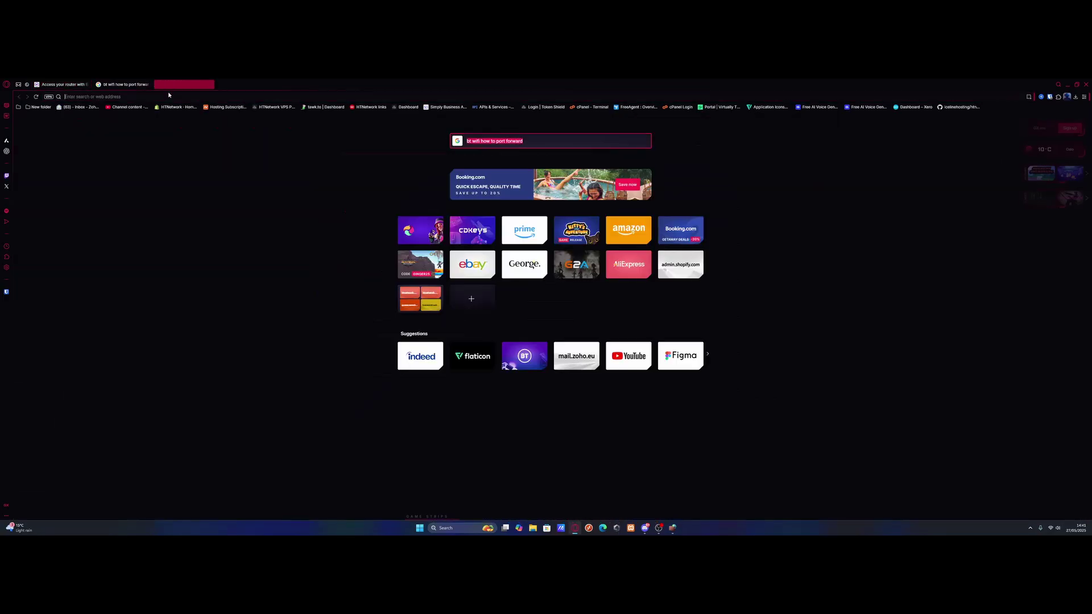
pyautogui.hotkey('ctrl', 'v')
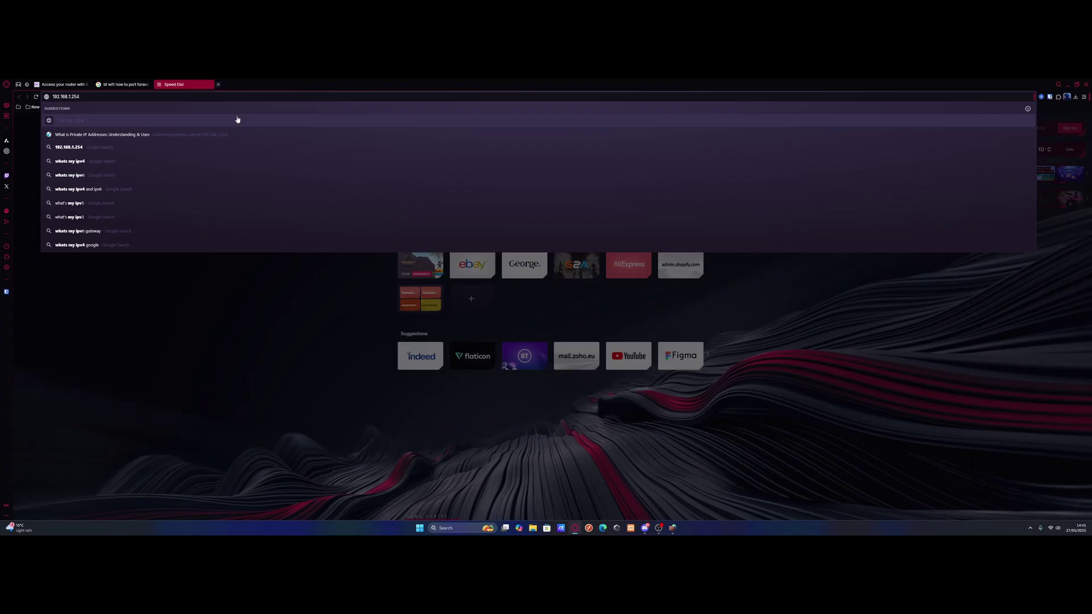
pyautogui.press('Escape')
pyautogui.click(210, 84)
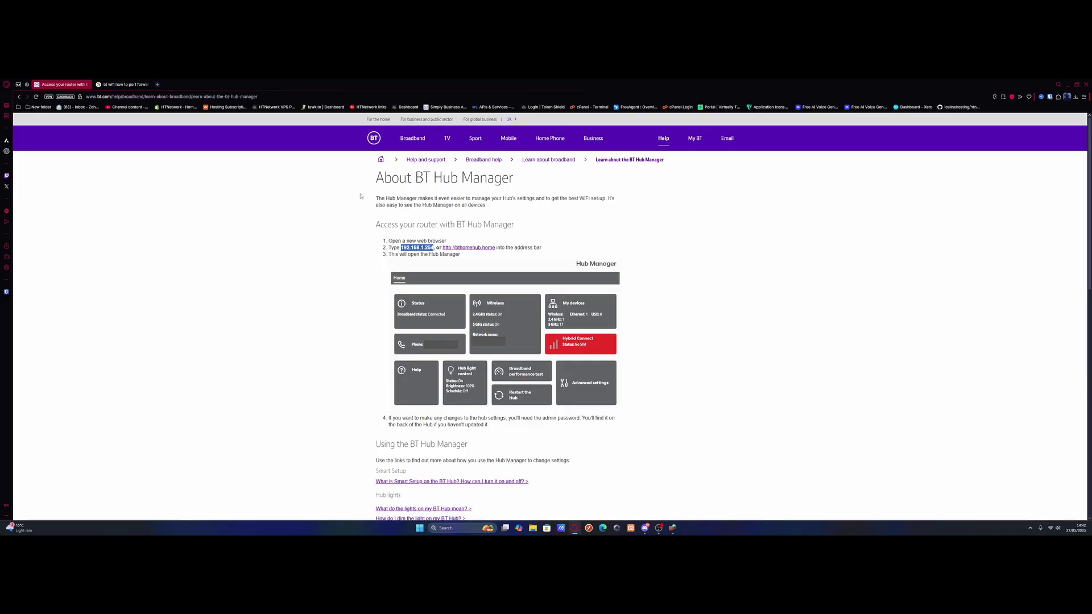
# - Return to the Google results and open the BT Help article on setting up port forwarding on a BT Hub
pyautogui.click(135, 82)
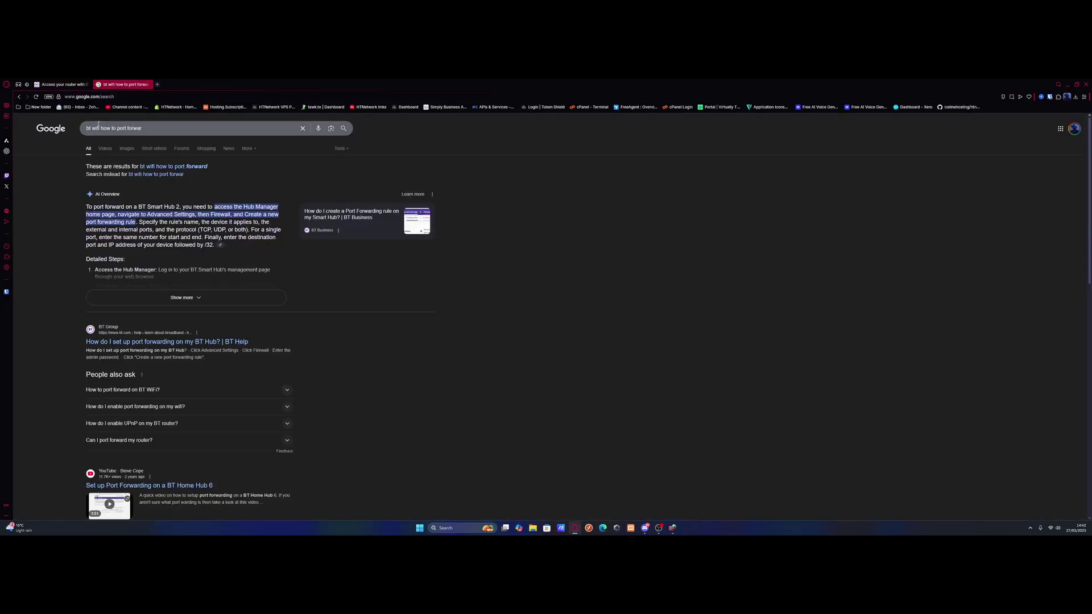
pyautogui.click(109, 130)
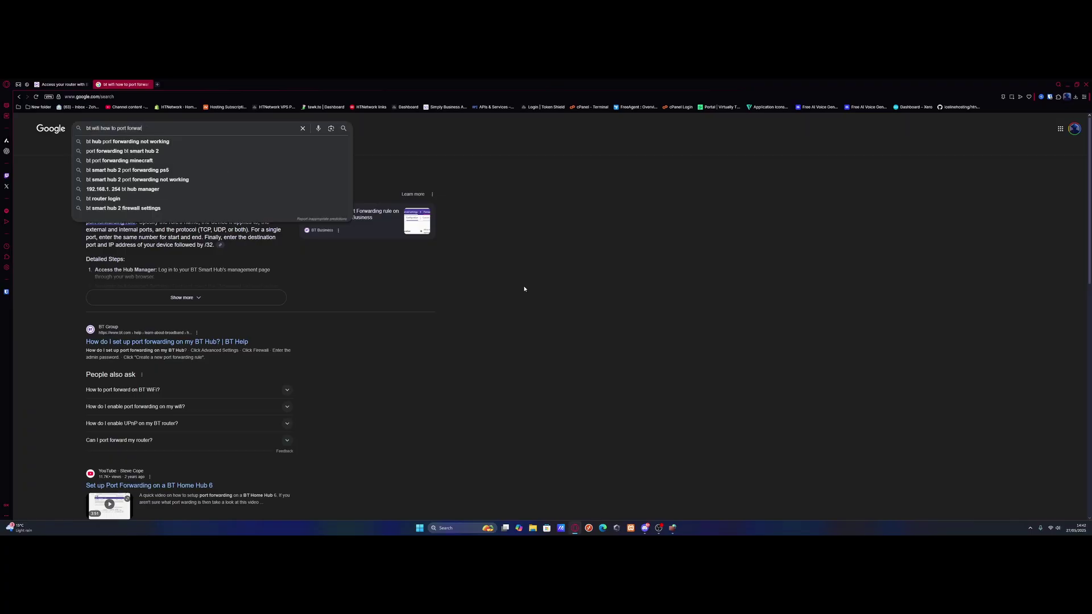
pyautogui.click(529, 293)
pyautogui.click(140, 341)
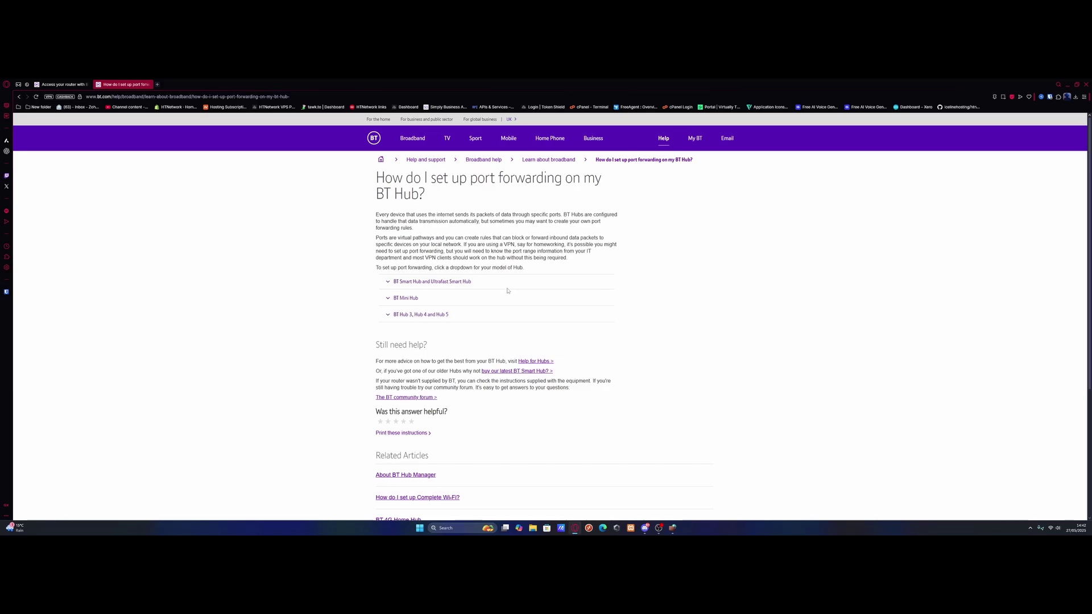
# - Look through the article's port forwarding sections for the Smart Hub, the Mini Hub, and Hub 3, 4 and 5
pyautogui.scroll(-3, 512, 296)
pyautogui.scroll(3, 526, 312)
pyautogui.click(433, 283)
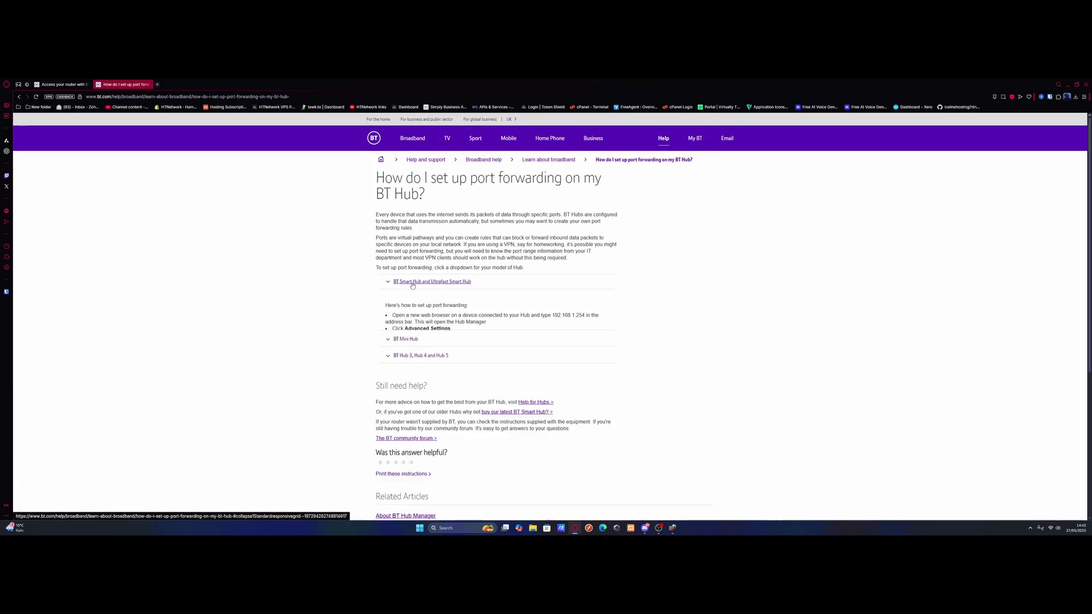
pyautogui.click(432, 283)
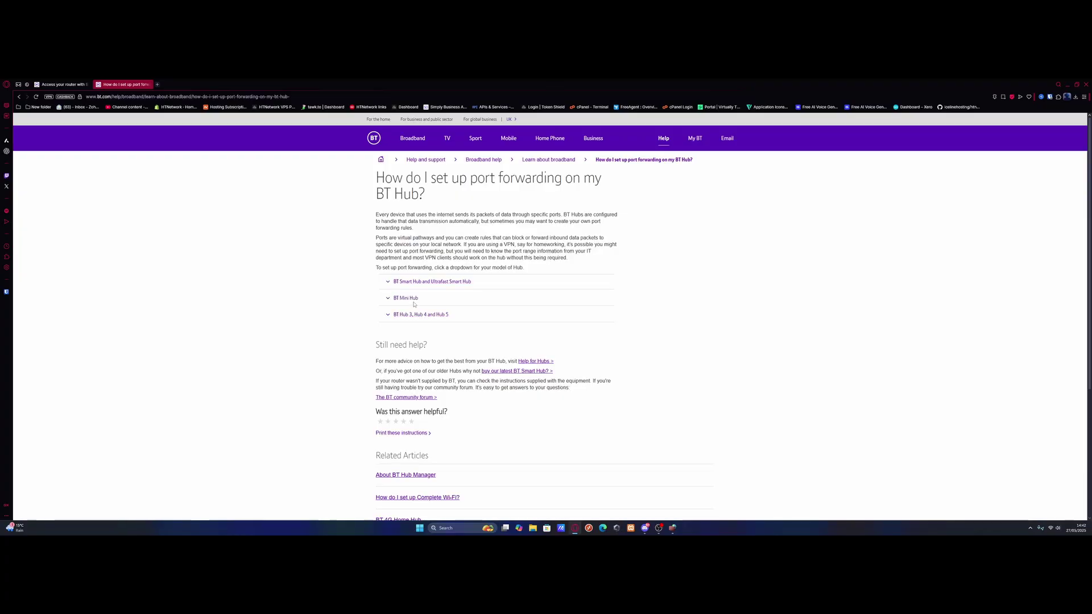
pyautogui.click(413, 300)
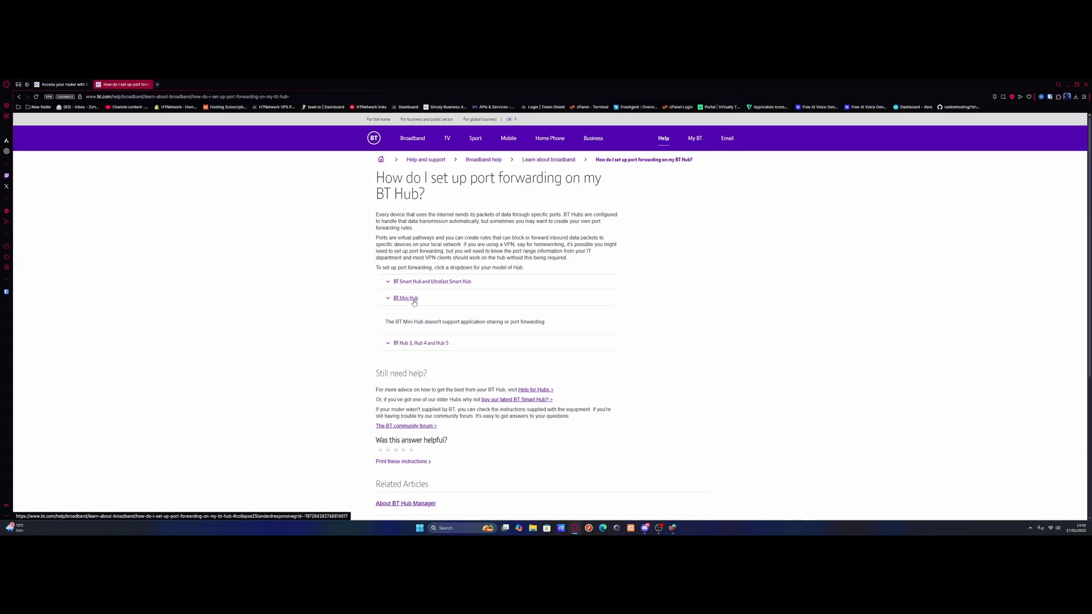
pyautogui.click(424, 348)
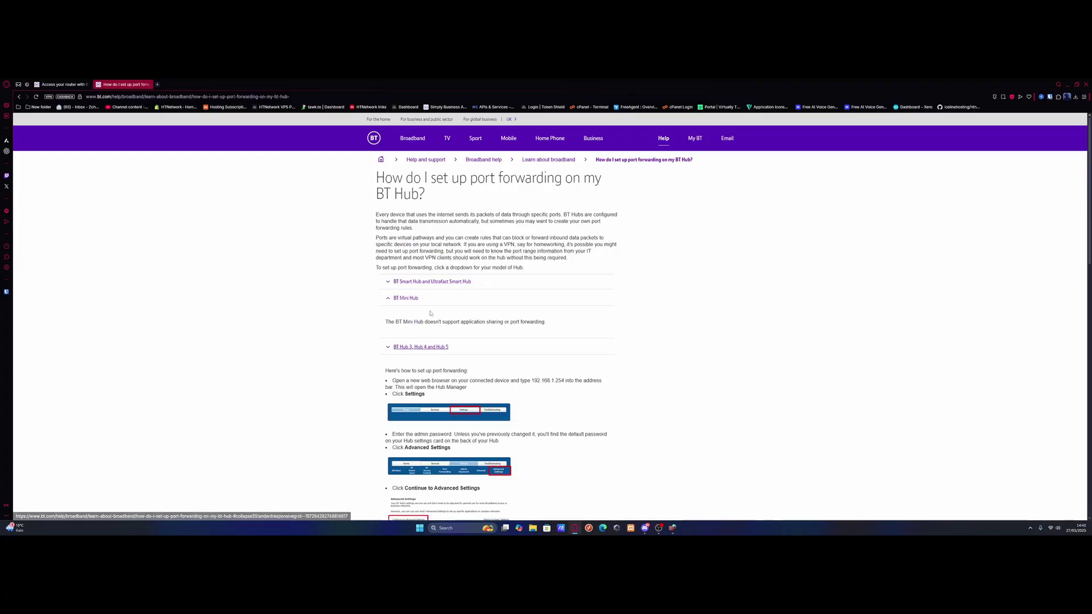
# - Read the port forwarding instructions for the BT Smart Hub and Ultrafast Smart Hub
pyautogui.click(424, 283)
pyautogui.scroll(-3, 423, 285)
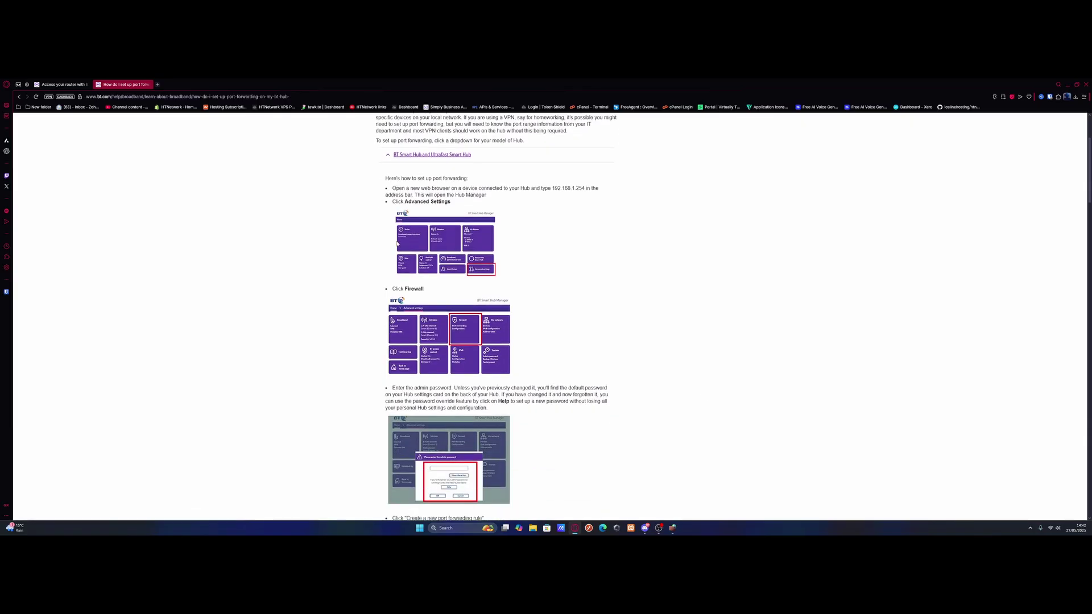
pyautogui.scroll(-1, 529, 376)
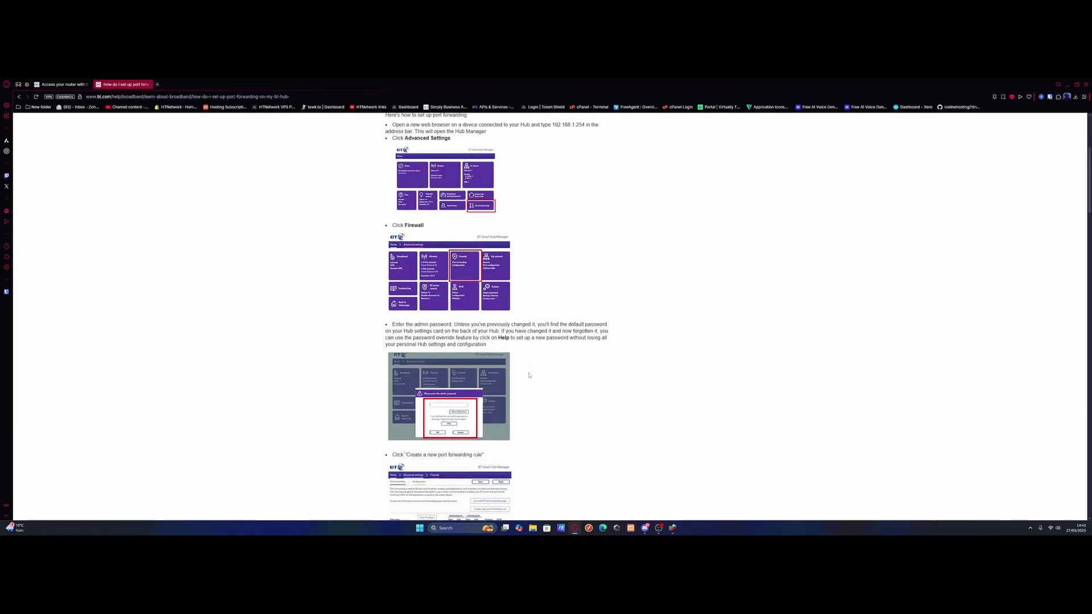
pyautogui.scroll(4, 528, 375)
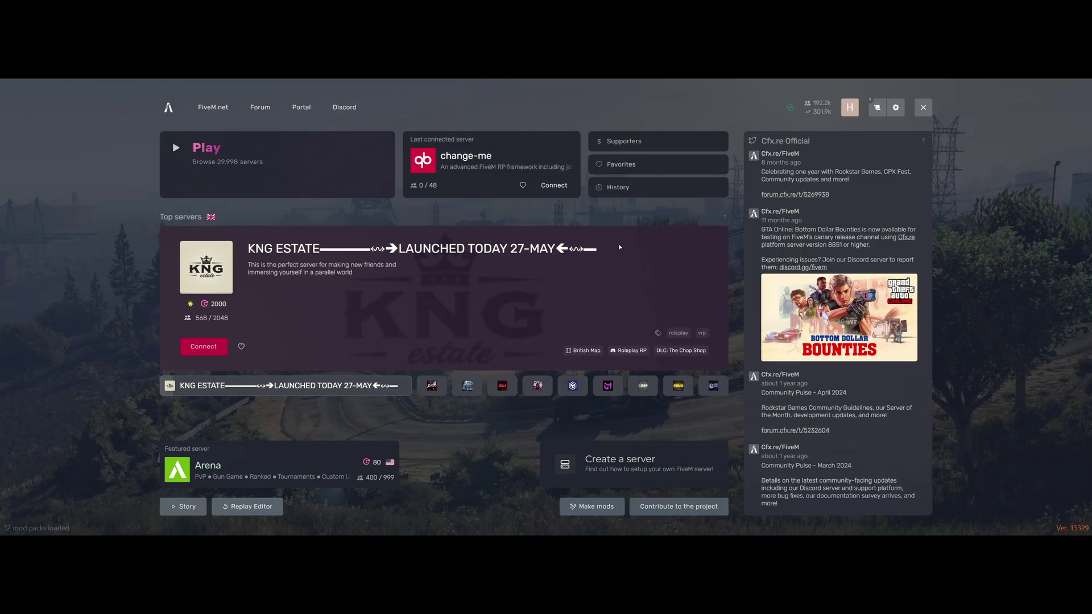
# - Try to connect to the server at 192.168.1.254 from the FiveM console
pyautogui.press('F8')
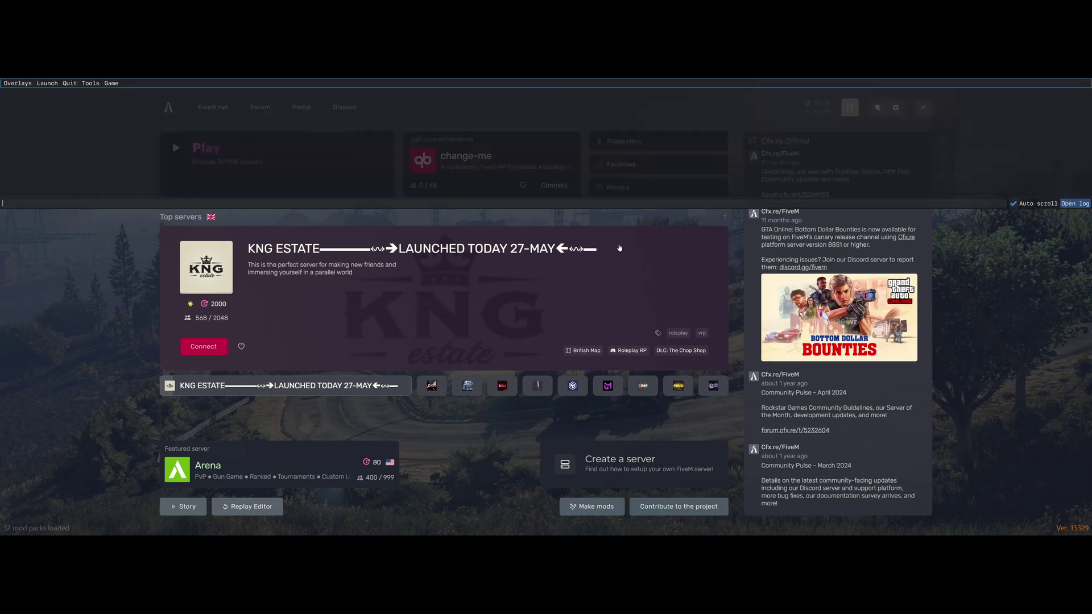
pyautogui.write('connect 192.168.1.254')
pyautogui.press('Return')
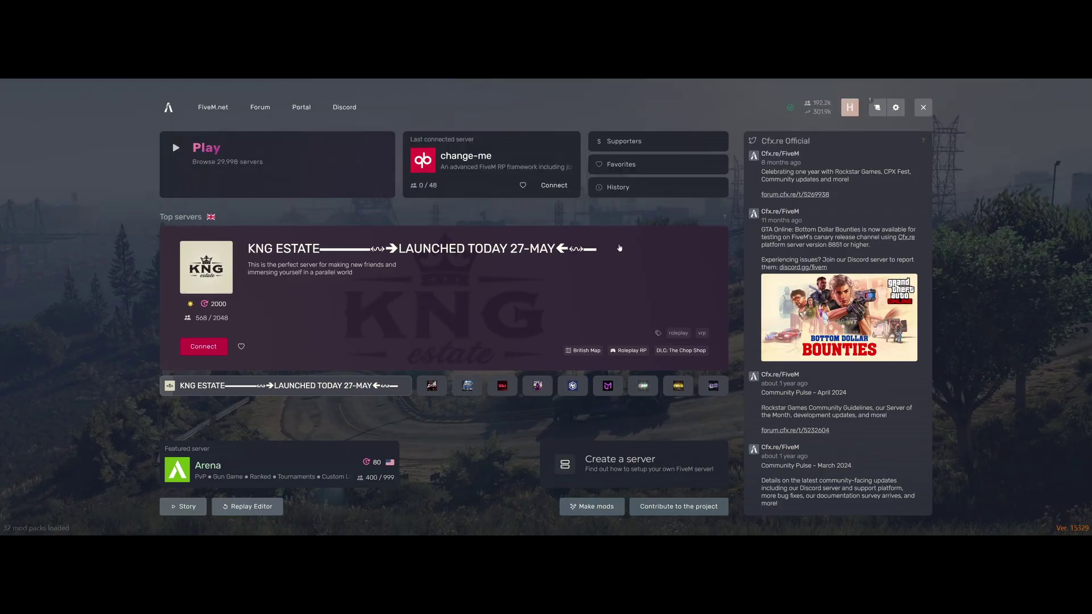